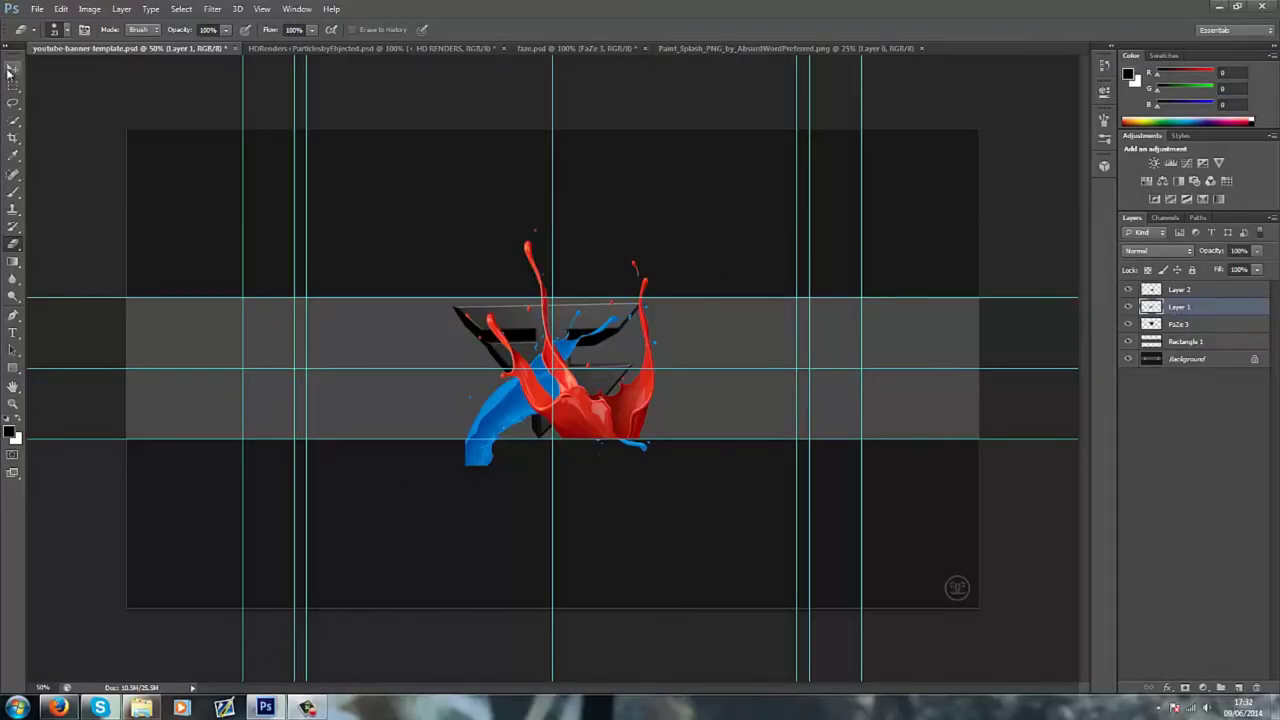
Copy the red speck from Layer 2 onto a new Layer 3 and move it down beside the splash.
key(alt+bracketright)
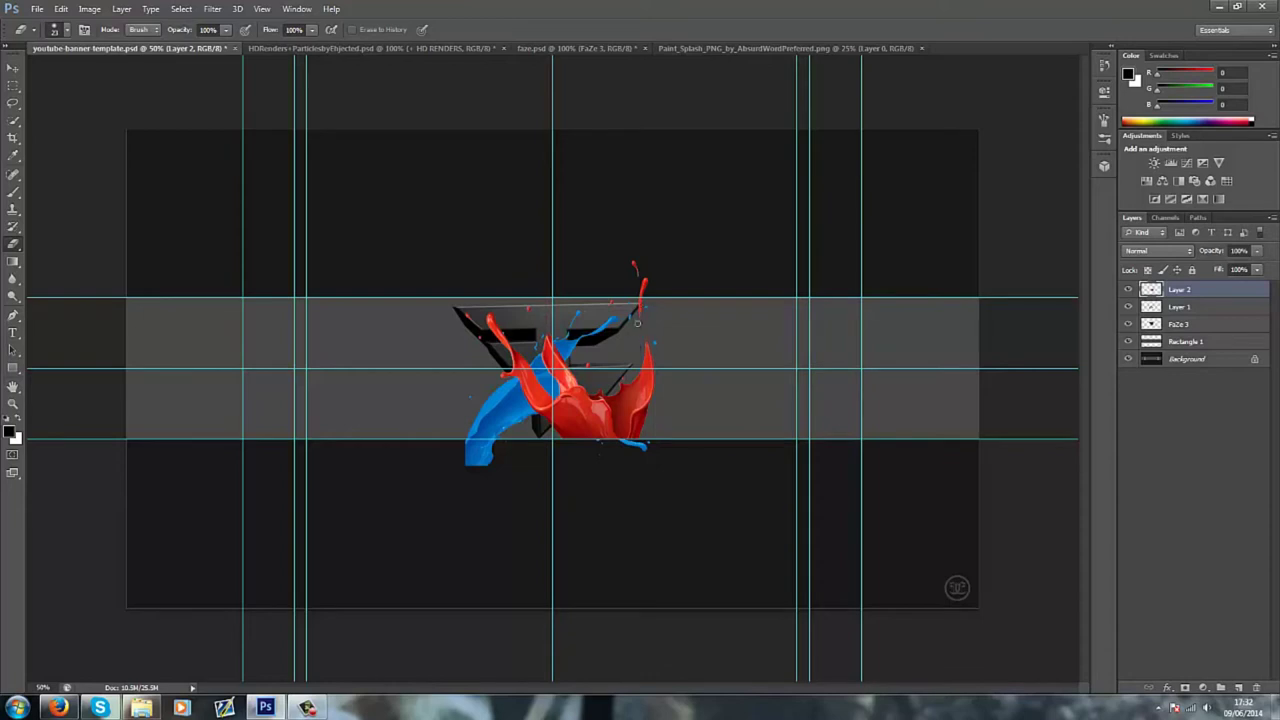
click(13, 85)
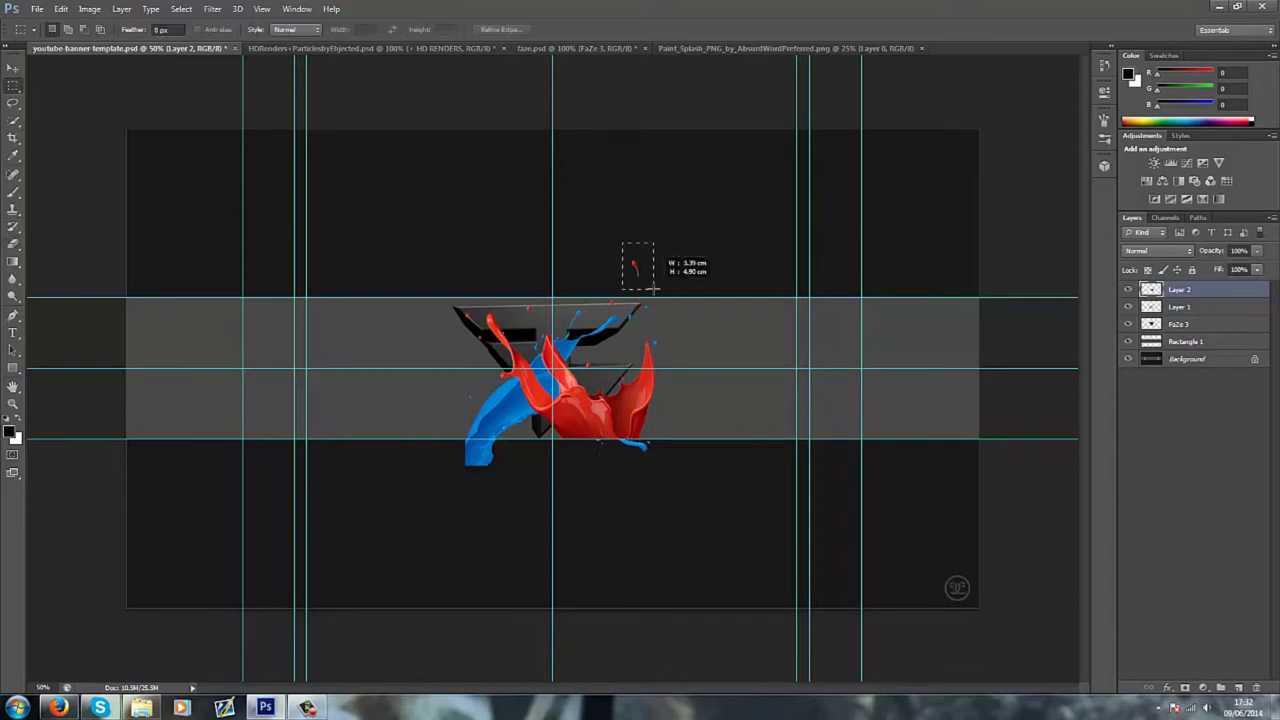
drag(630, 262, 668, 344)
key(ctrl+d)
key(v)
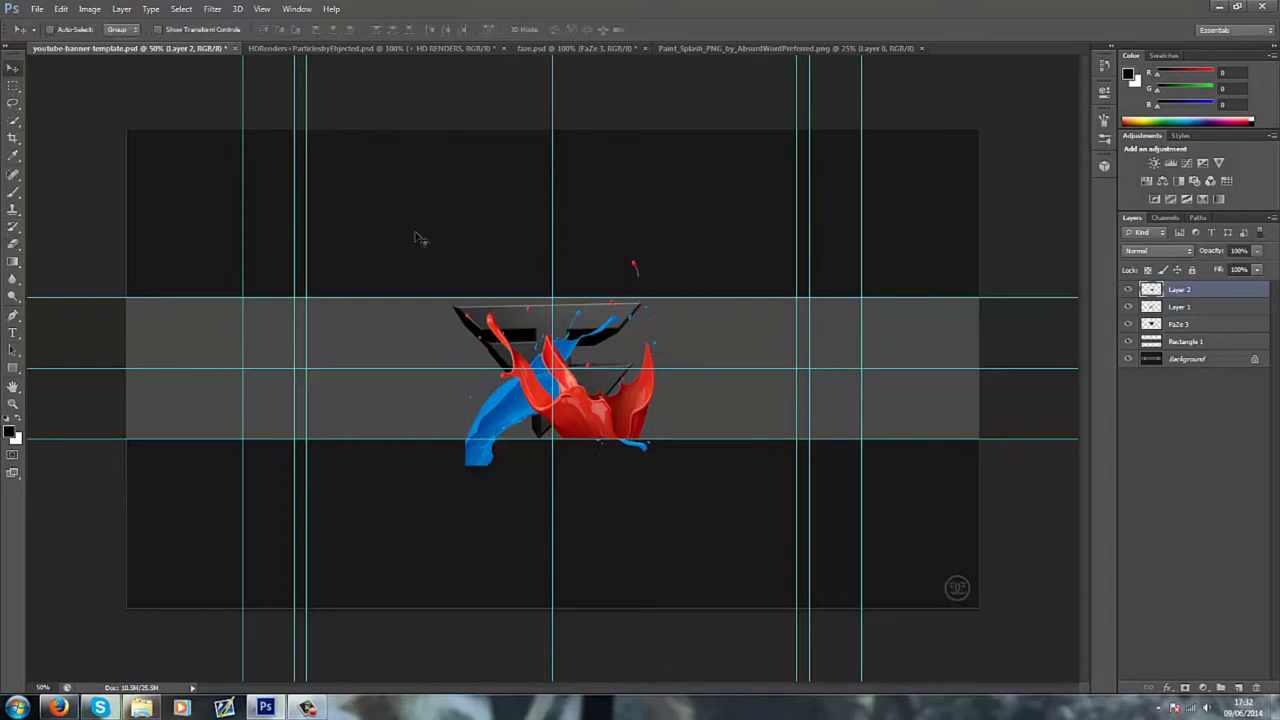
click(13, 85)
drag(618, 247, 652, 290)
key(ctrl+j)
drag(655, 215, 651, 292)
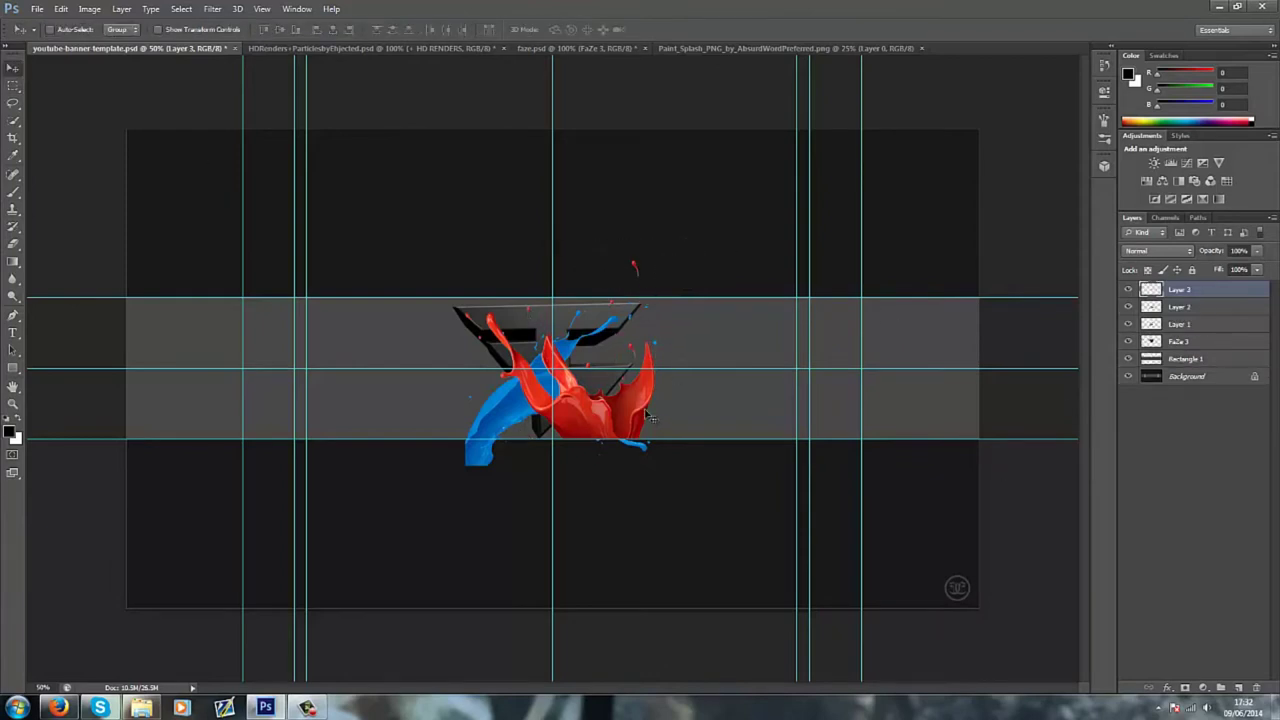
Make Layer 2 active with the Type tool, briefly visit the desktop, then return to Photoshop.
key(e)
click(1238, 308)
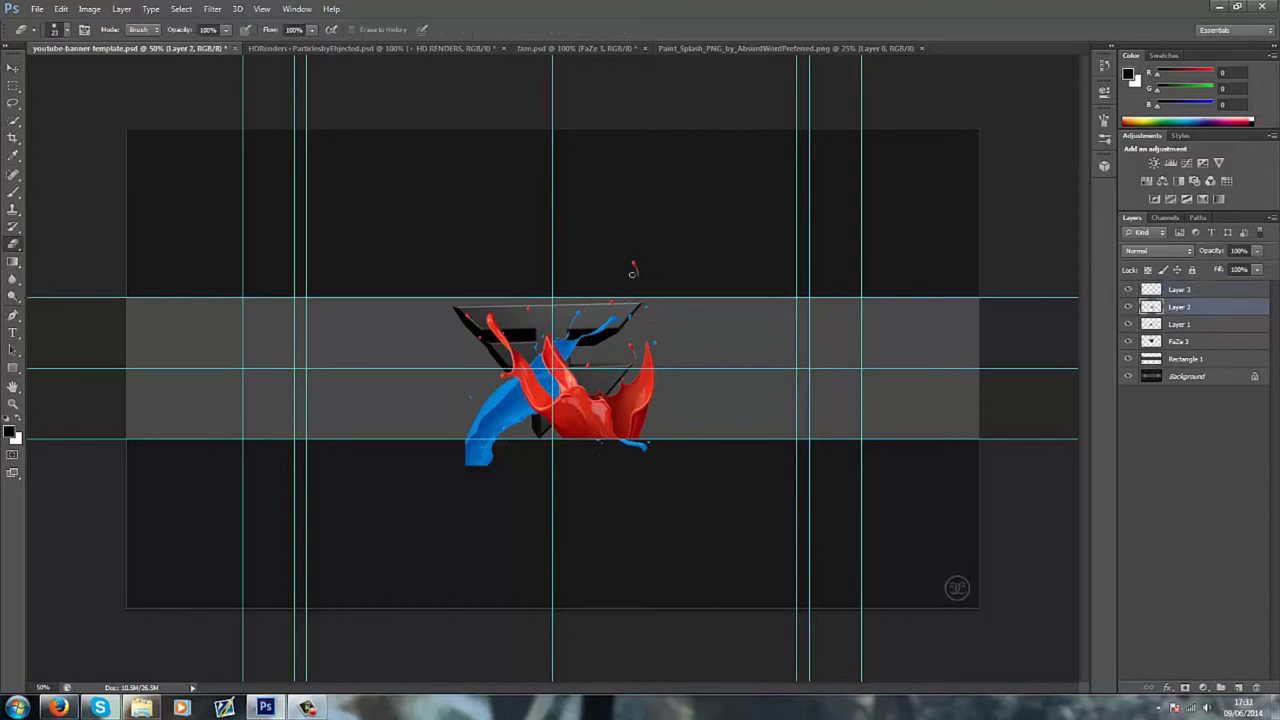
click(13, 332)
click(17, 707)
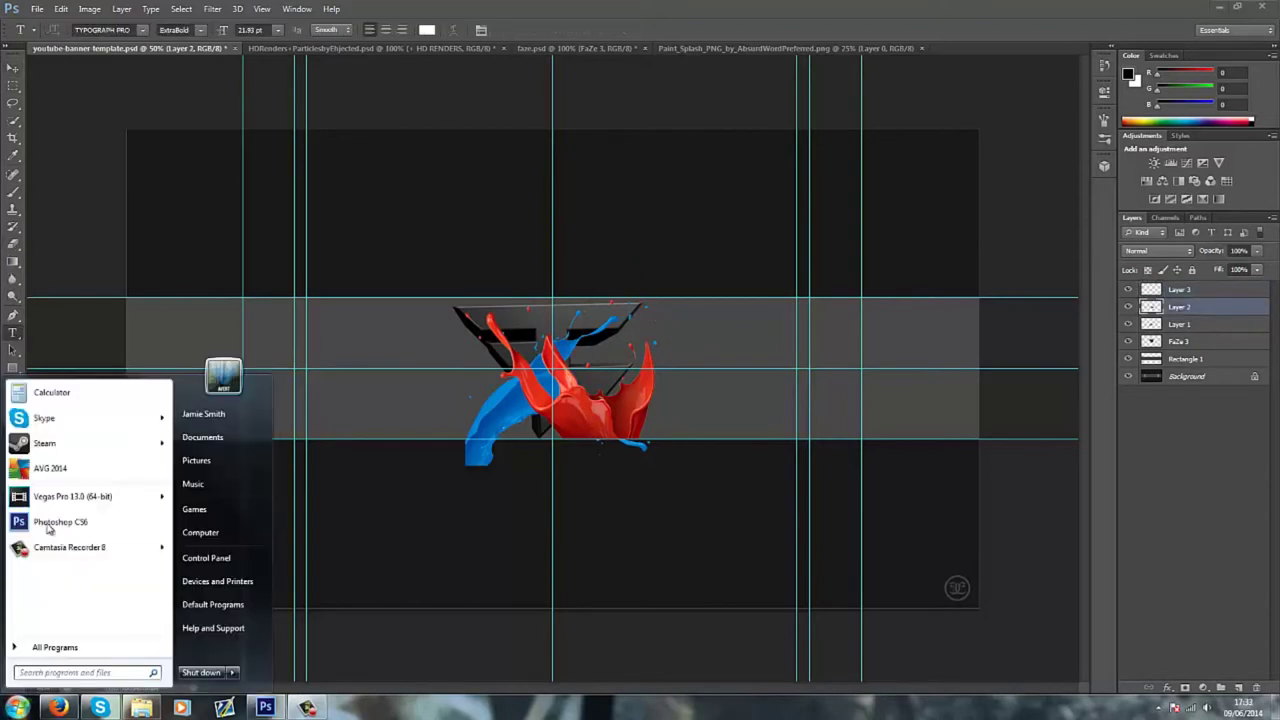
key(super+d)
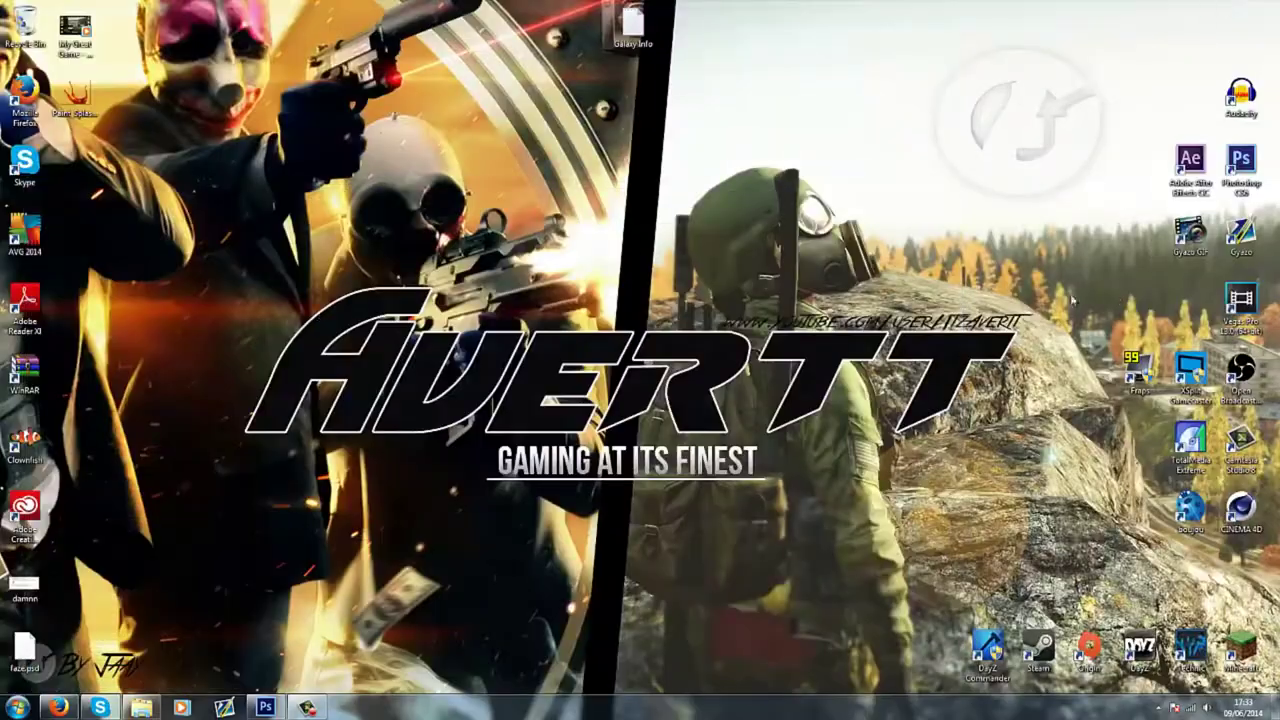
mouse_move(99, 707)
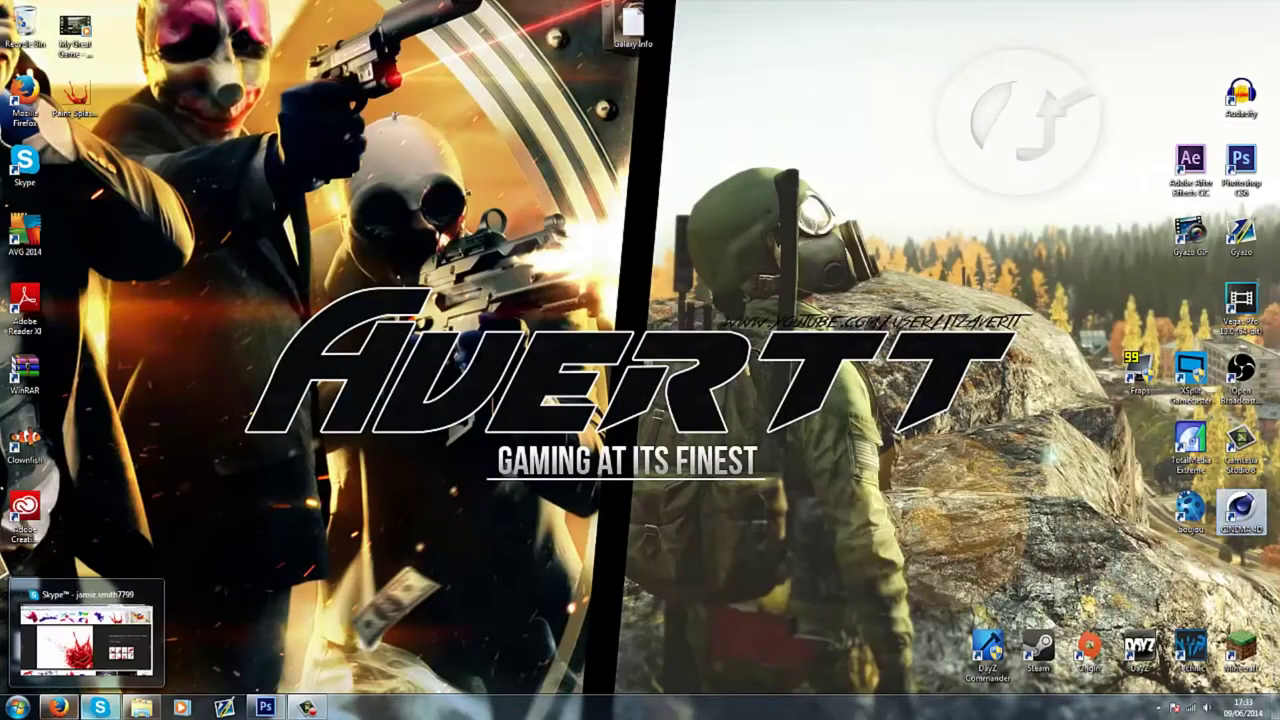
click(60, 635)
key(alt+Tab)
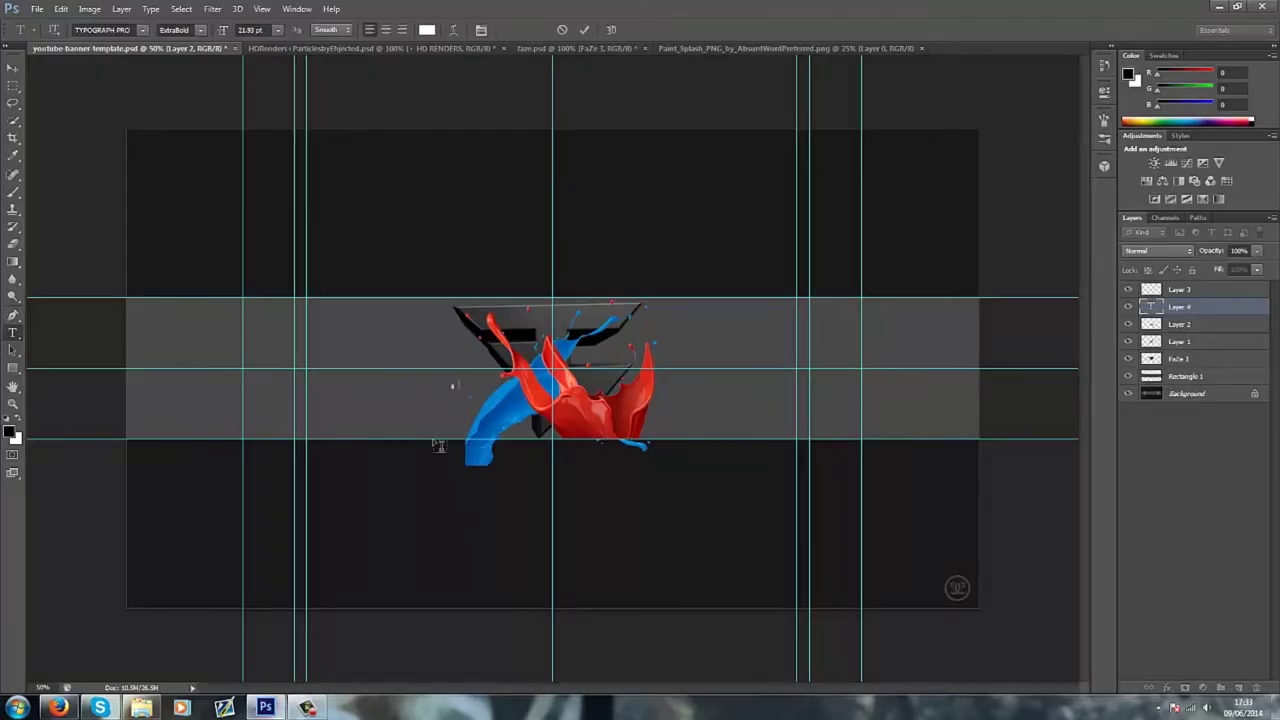
text(AVERTT)
Set the AVERTT text to 48 pt, commit it, and move it left onto the splash centre.
click(277, 29)
click(266, 234)
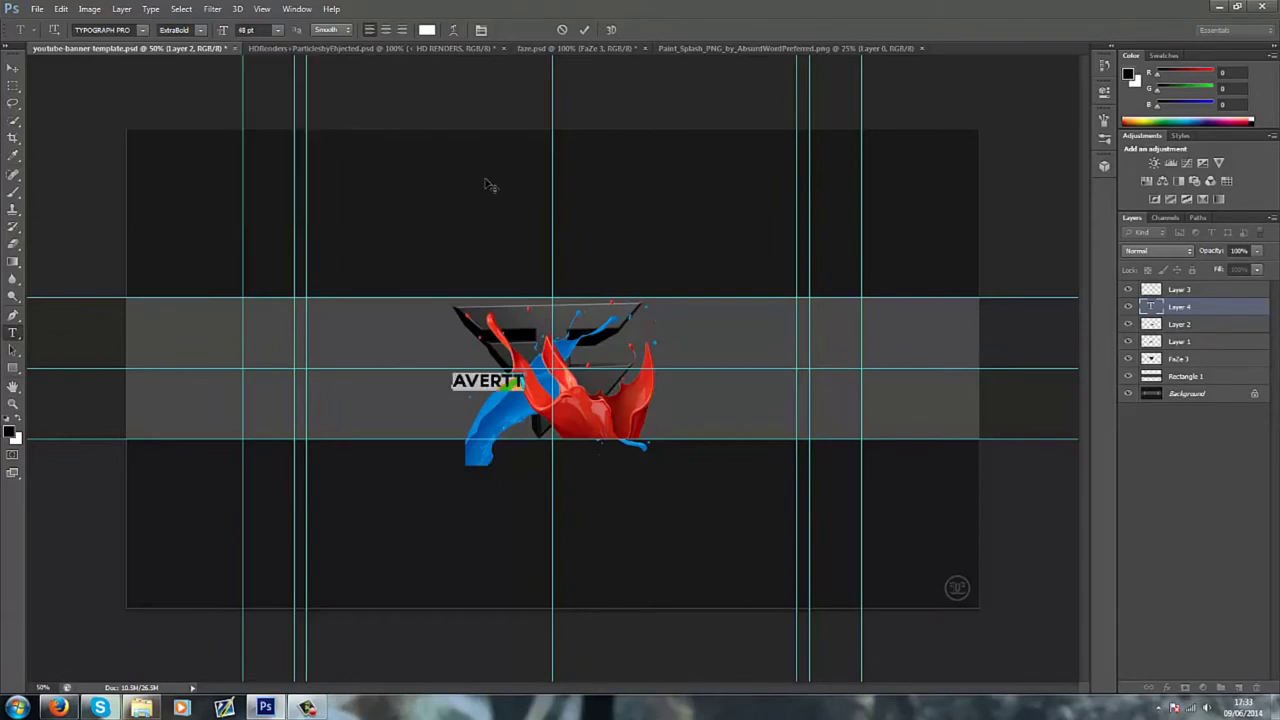
click(584, 29)
key(v)
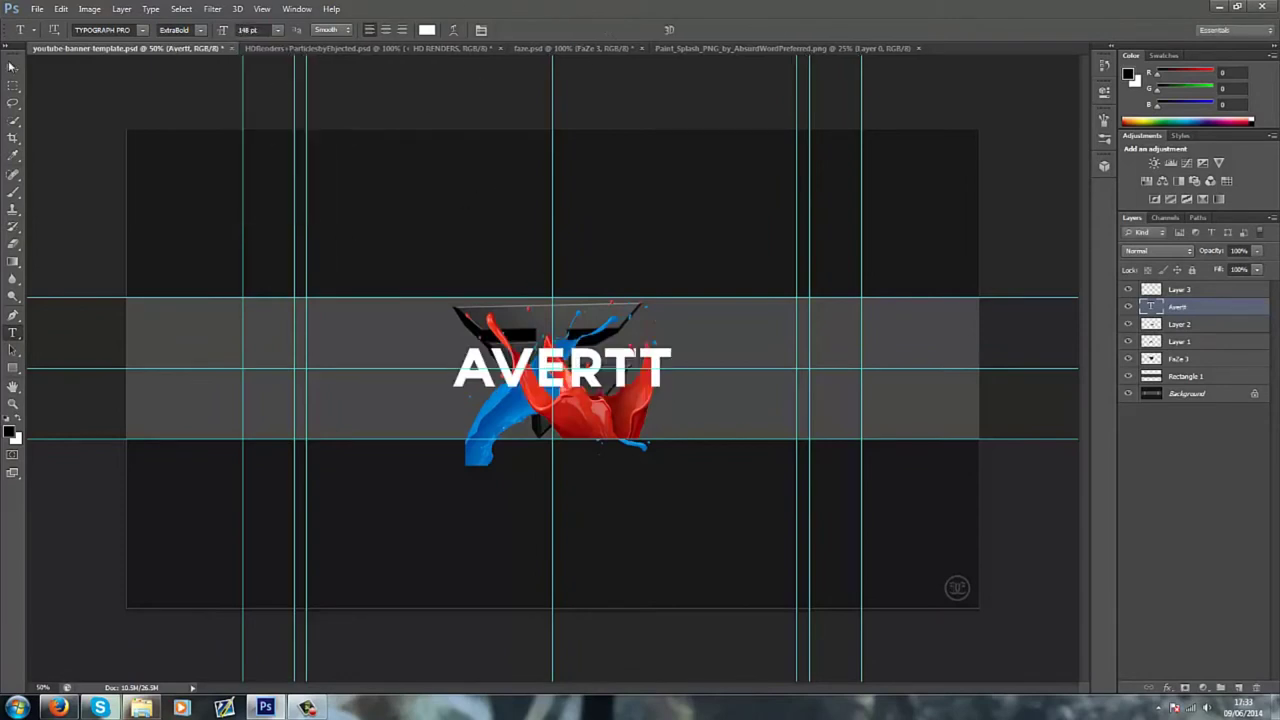
drag(604, 360, 588, 368)
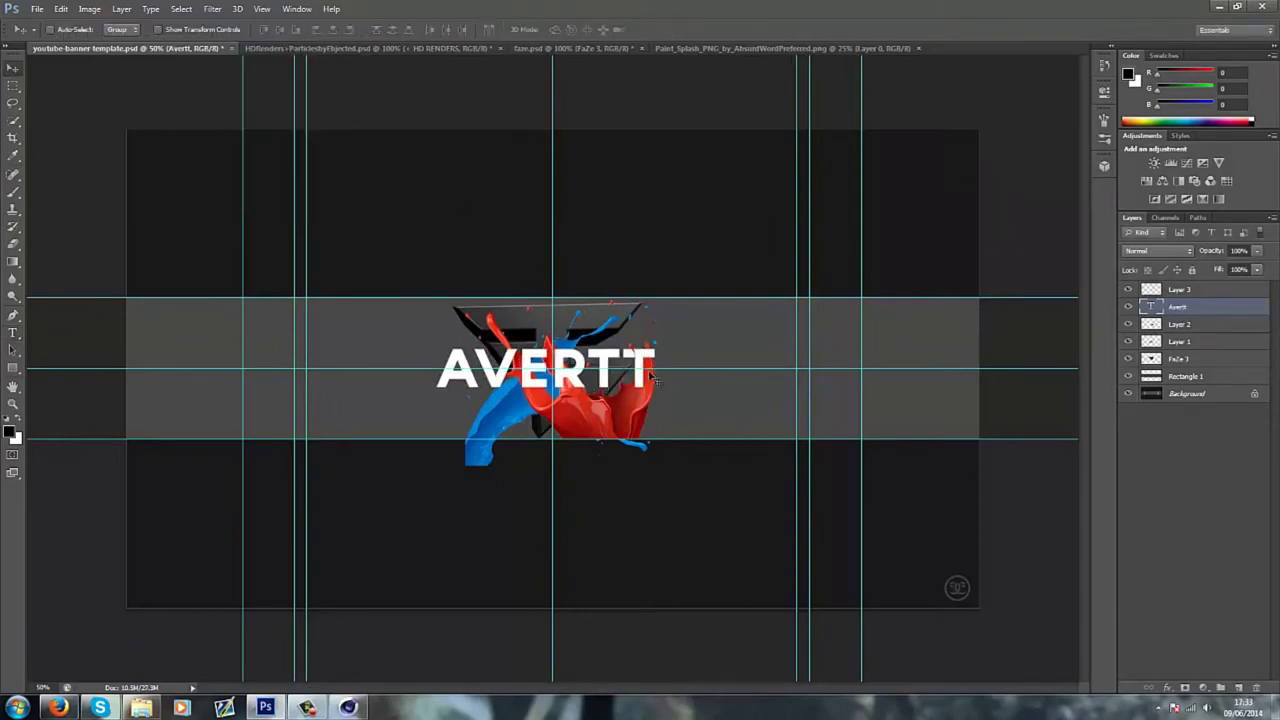
click(13, 333)
Add a MoText object in Cinema 4D and paste Avertt as its text.
double_click(548, 368)
click(348, 707)
click(291, 21)
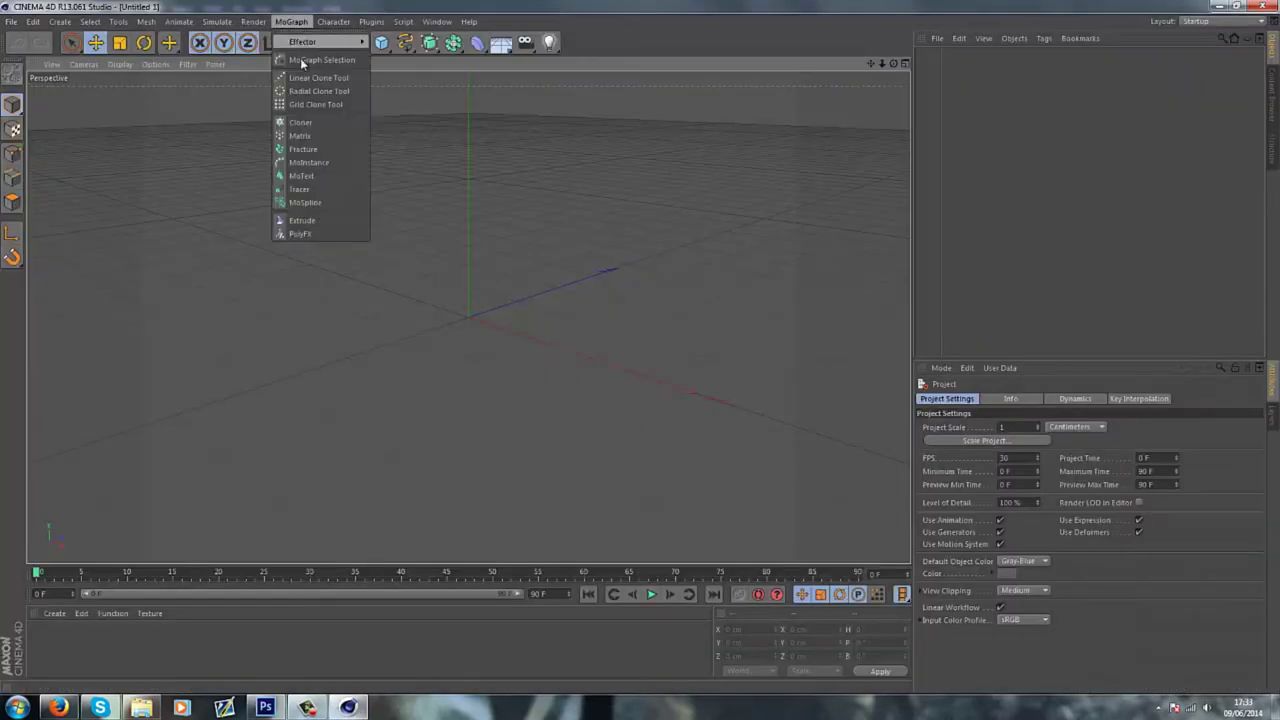
click(301, 175)
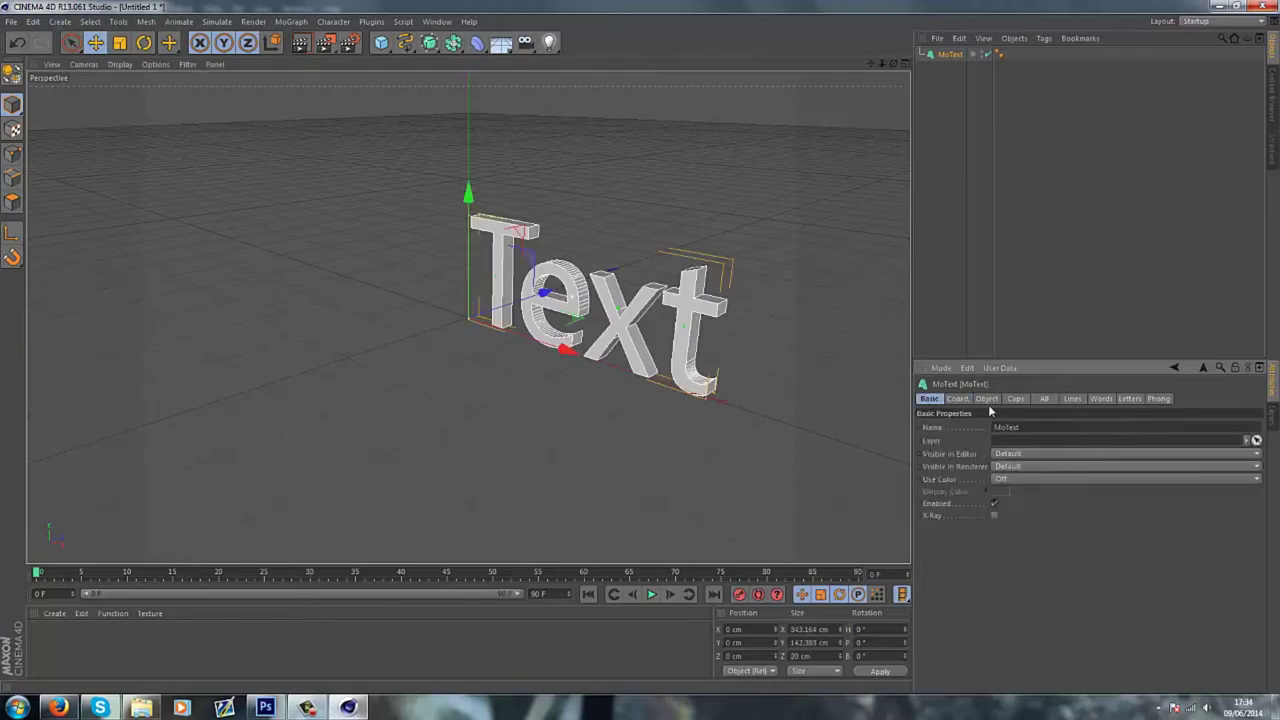
click(978, 460)
key(ctrl+a)
text(Avertt)
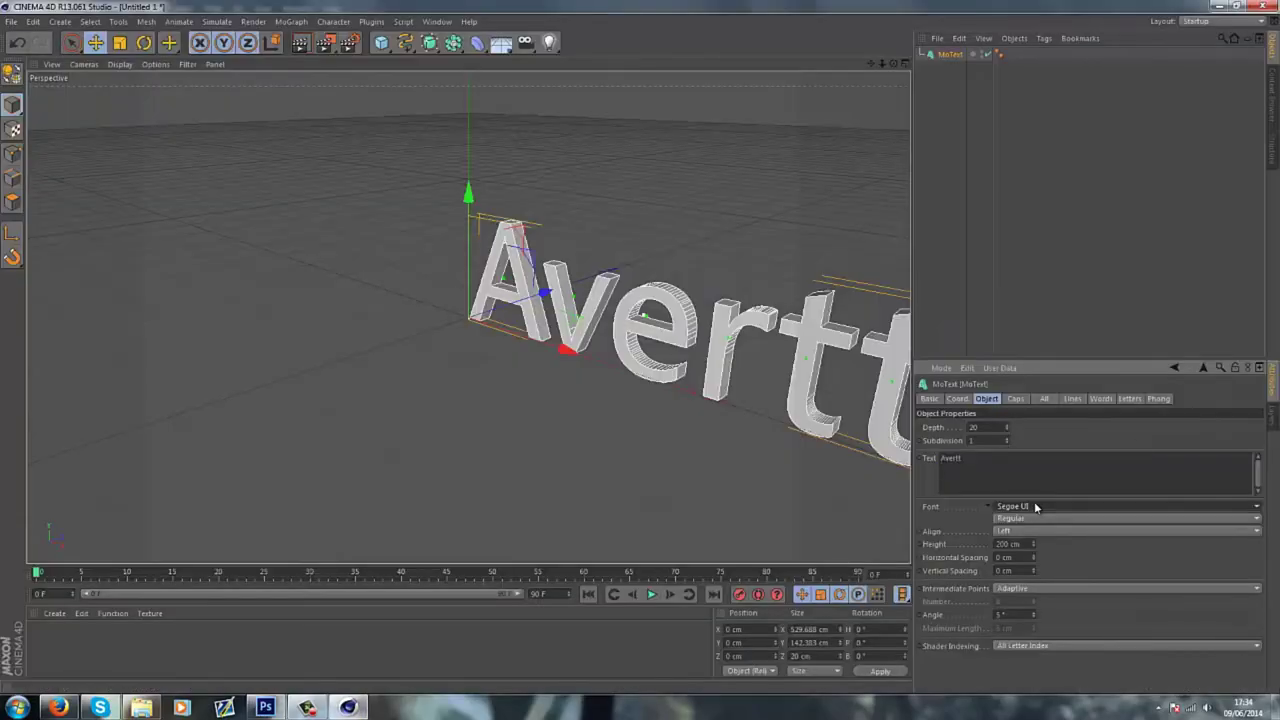
Set the MoText font to TYPOGRAPH PRO and its depth to 70.
click(1035, 507)
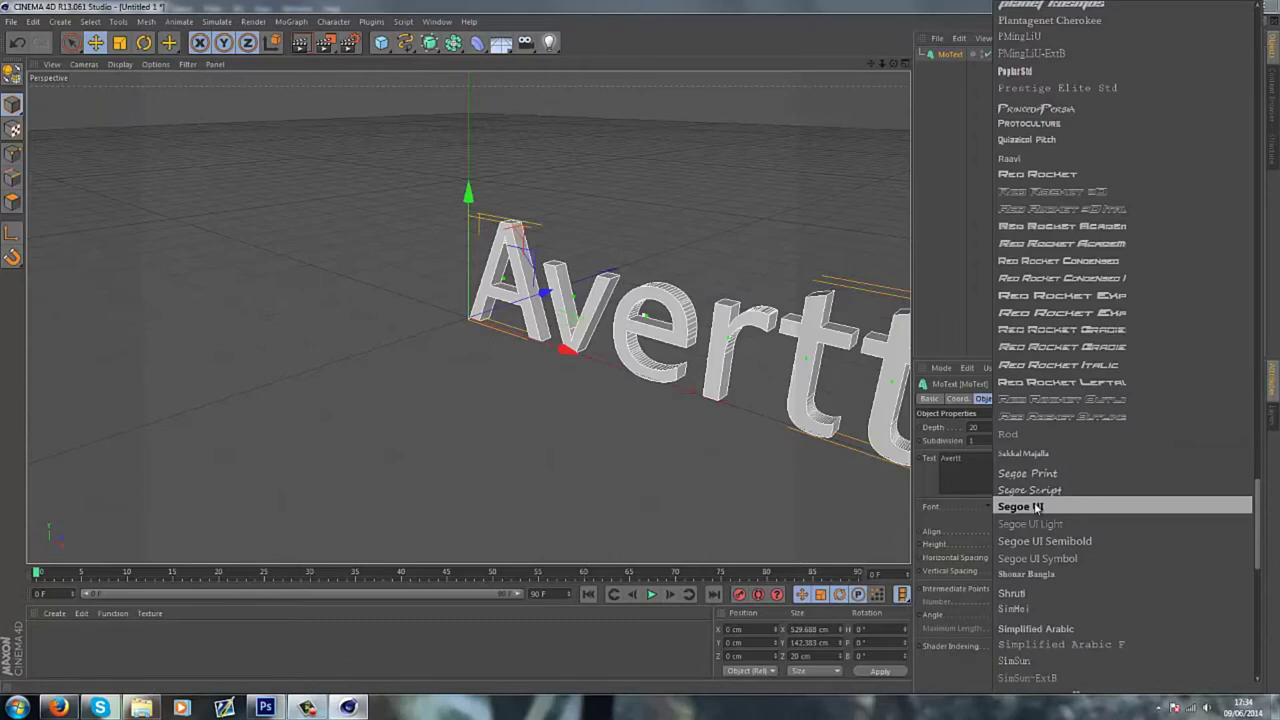
scroll(1040, 363, down, 5)
scroll(1060, 328, down, 5)
click(1068, 301)
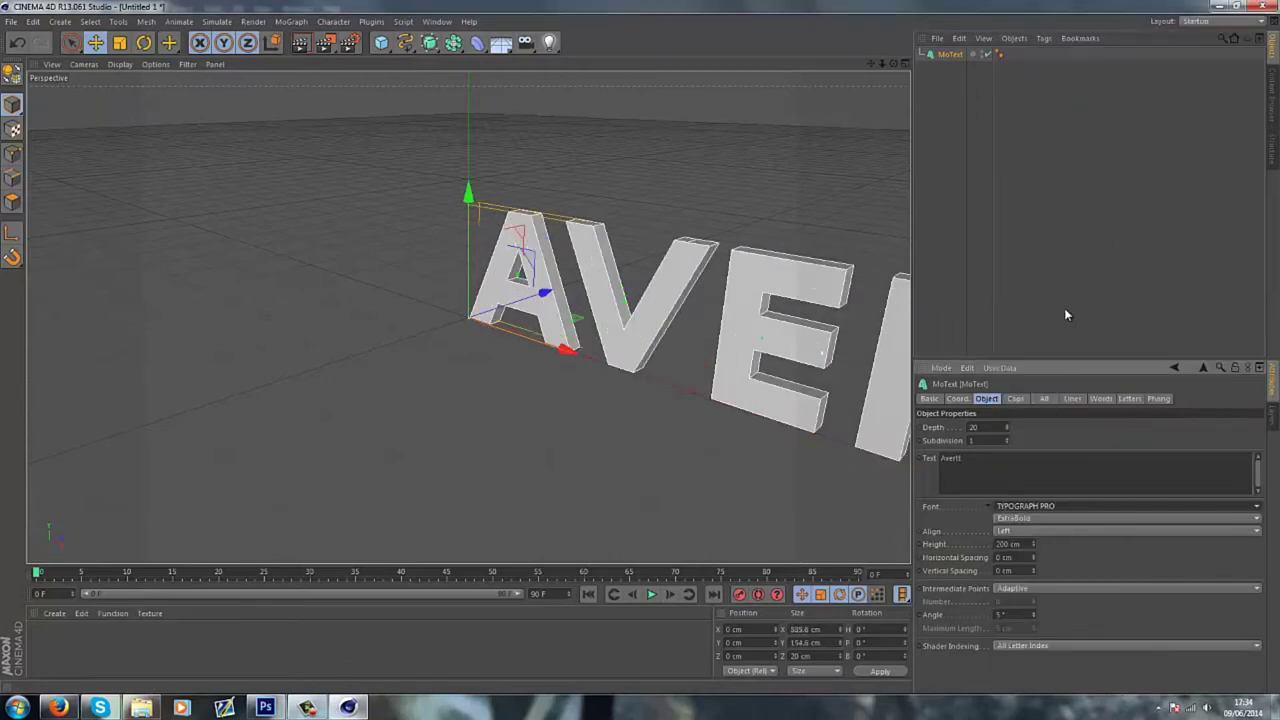
drag(1005, 426, 1006, 434)
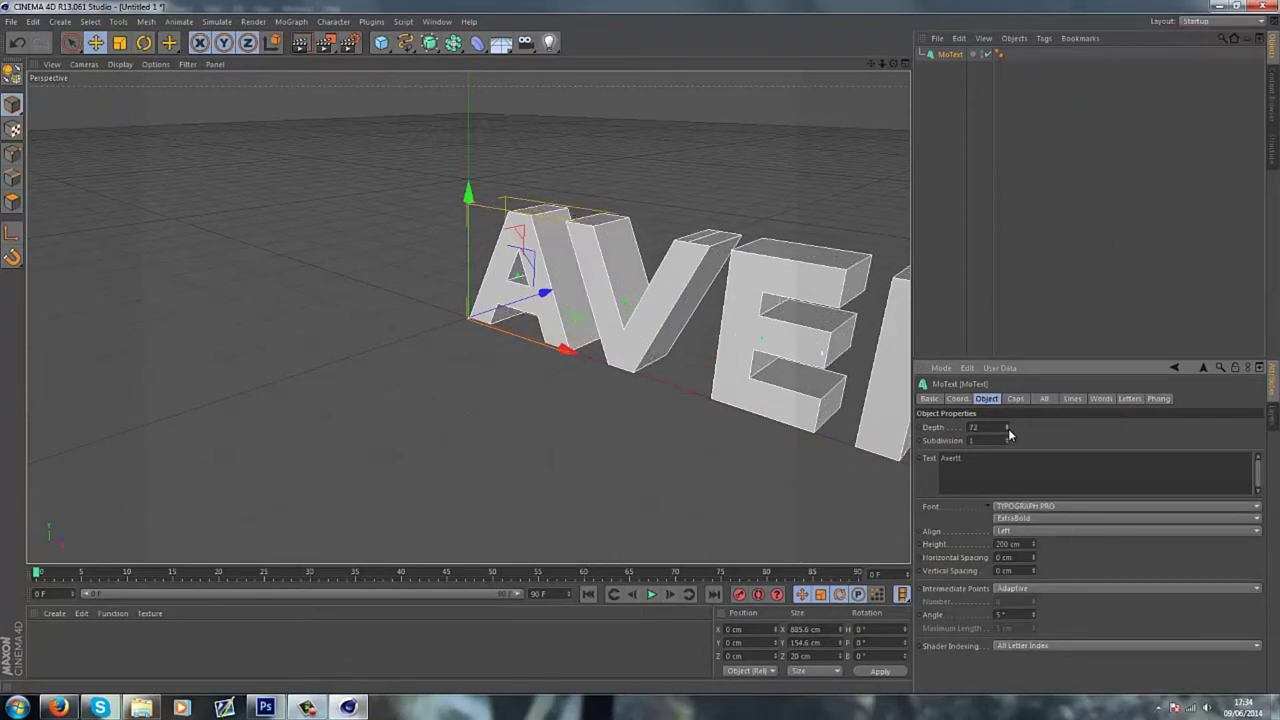
Orbit and zoom the viewport to a close front view of AVERTT, then open render settings.
scroll(614, 351, down, 2)
scroll(643, 349, down, 3)
scroll(640, 340, up, 1)
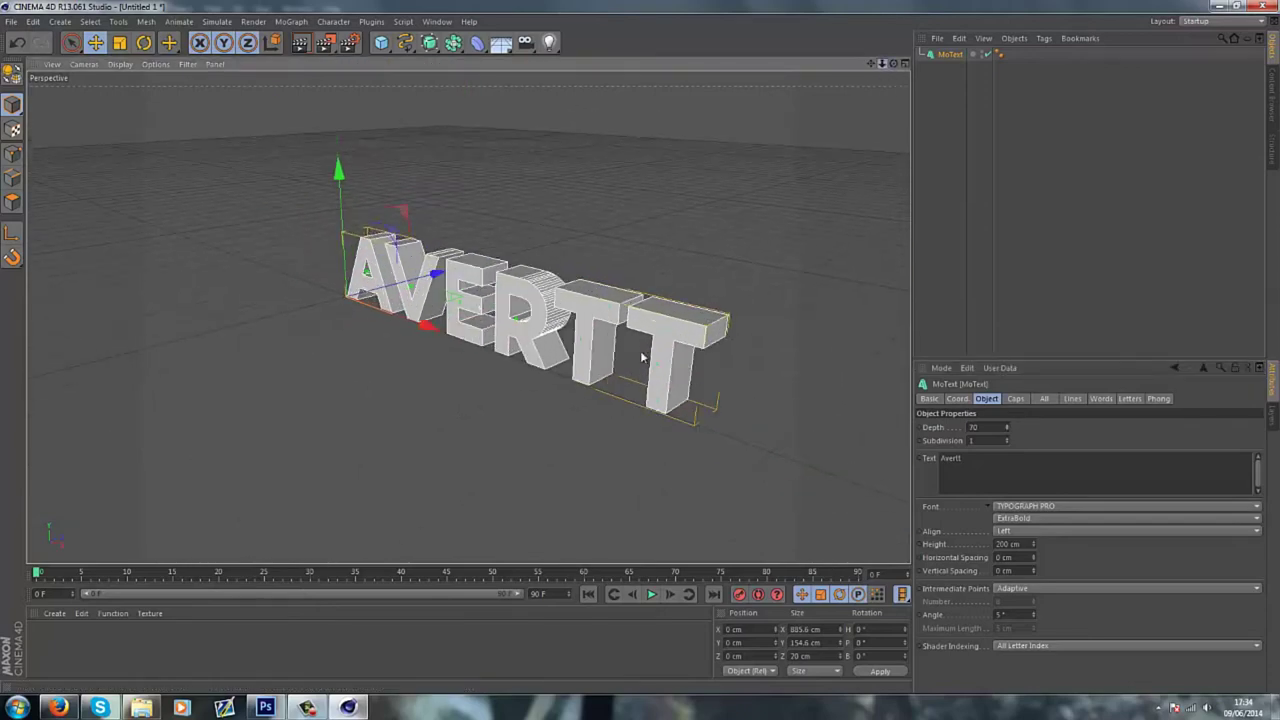
scroll(630, 318, down, 1)
scroll(630, 318, up, 3)
drag(630, 318, 642, 353)
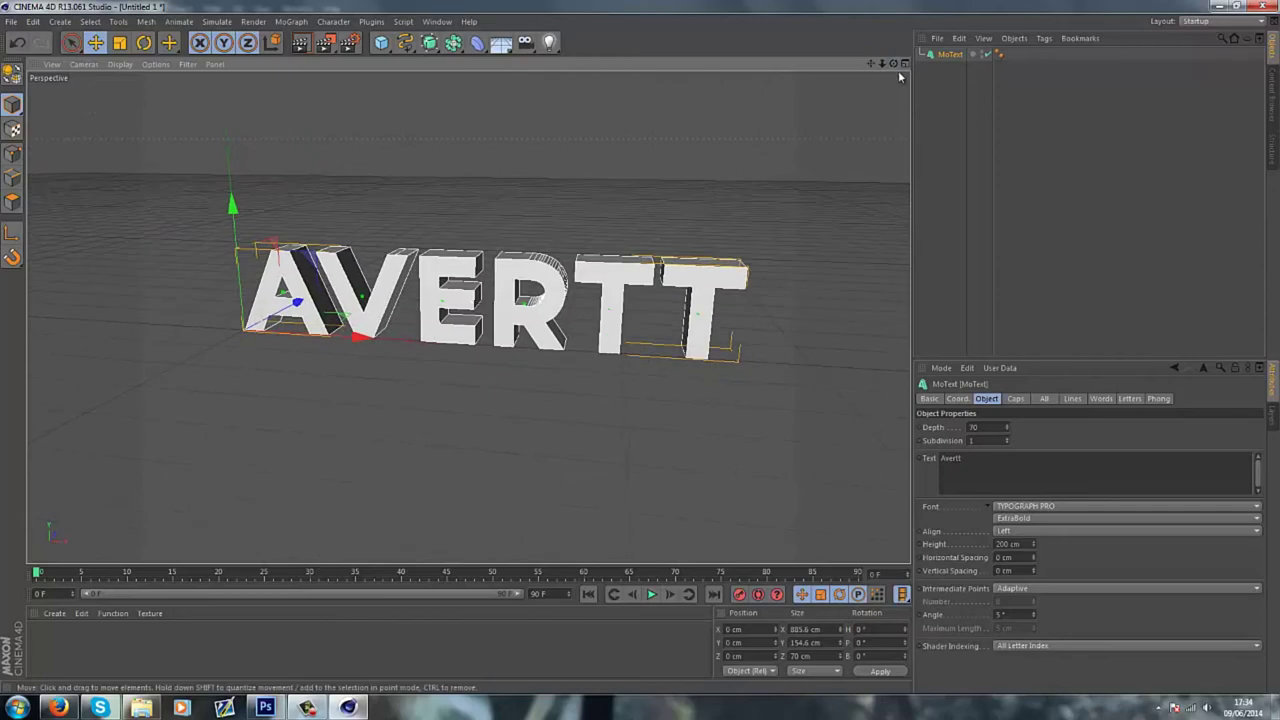
drag(874, 66, 639, 346)
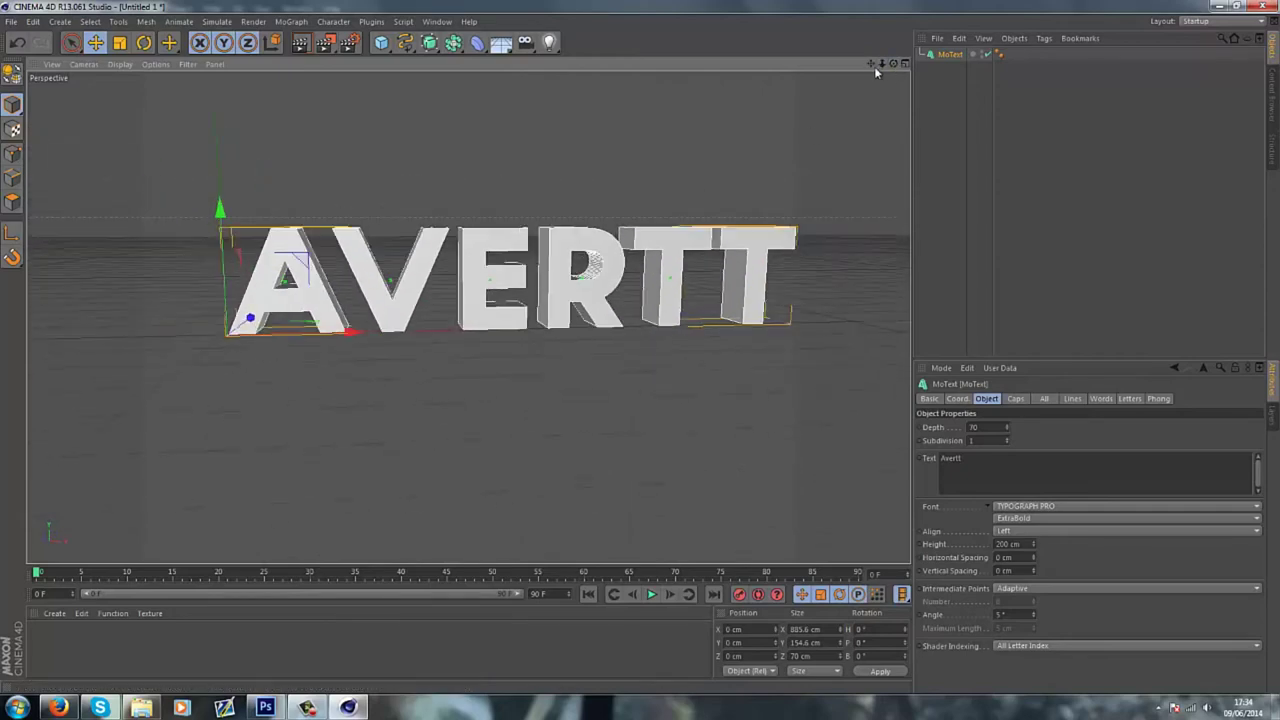
key(ctrl+b)
text(1280)
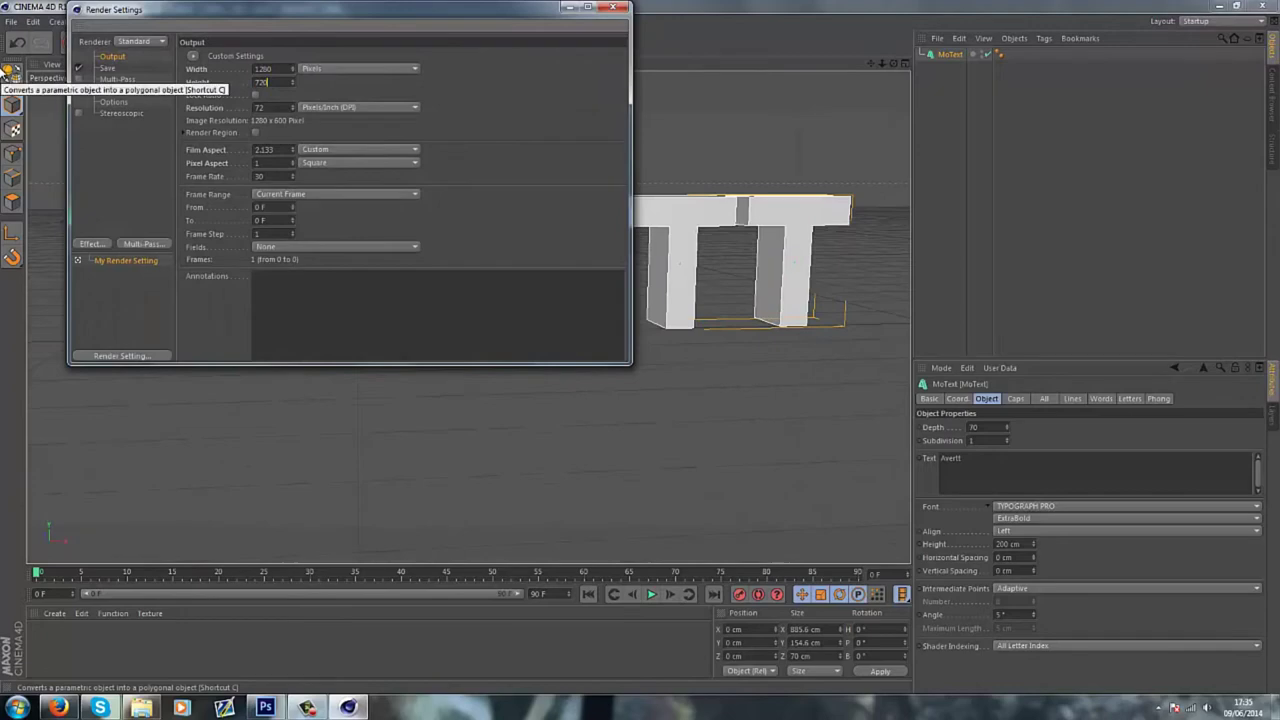
Set render output to PNG saved as 'avert' on the Desktop.
click(107, 67)
click(367, 93)
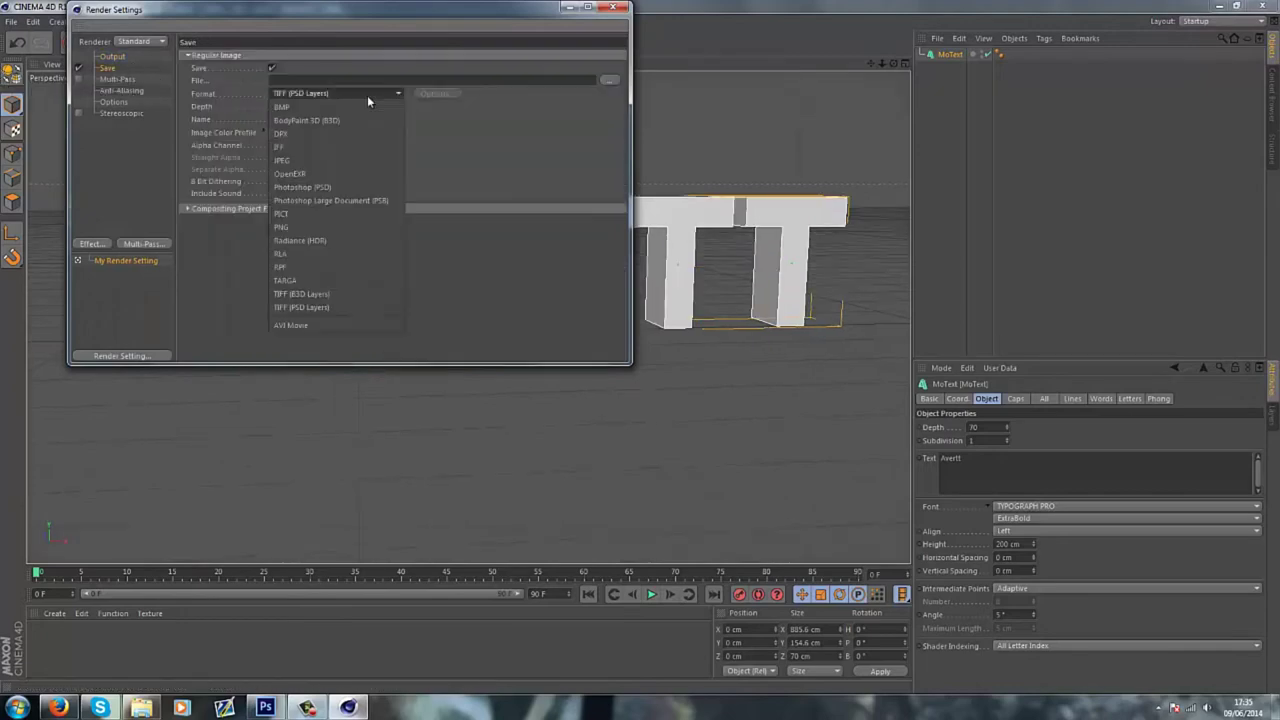
click(370, 227)
click(611, 81)
text(aver)
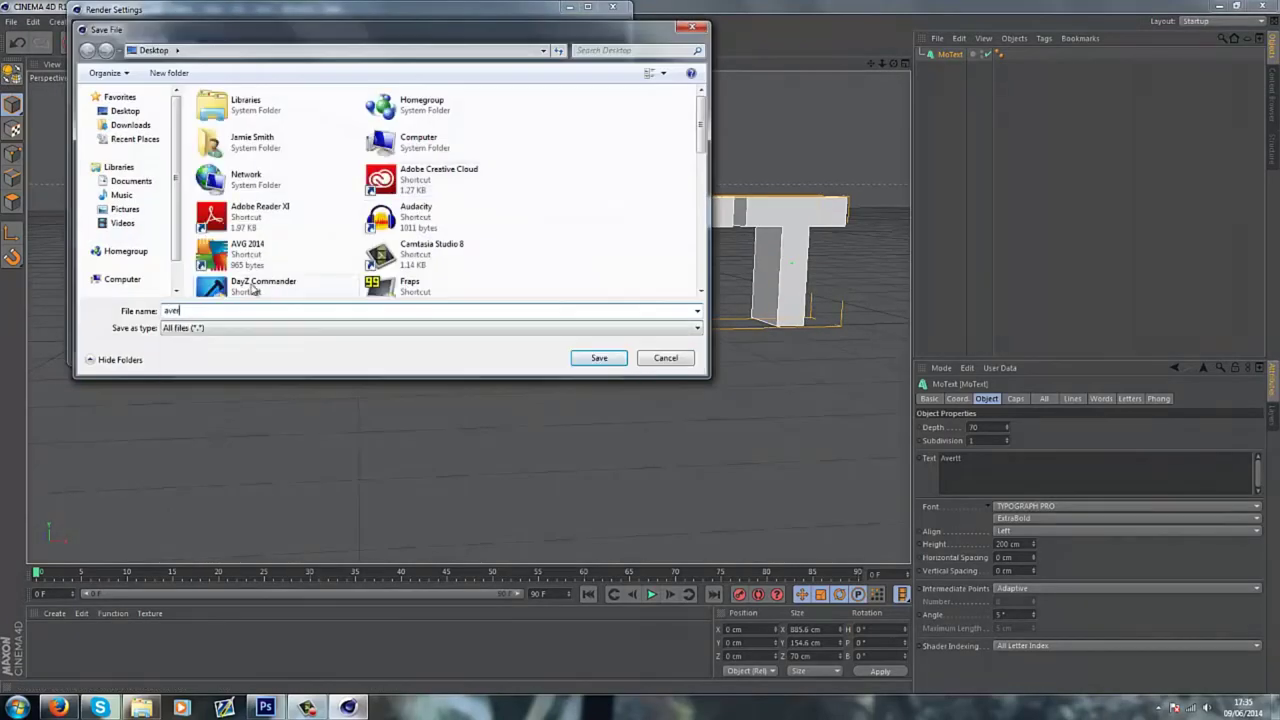
text(tt text)
key(Return)
click(622, 8)
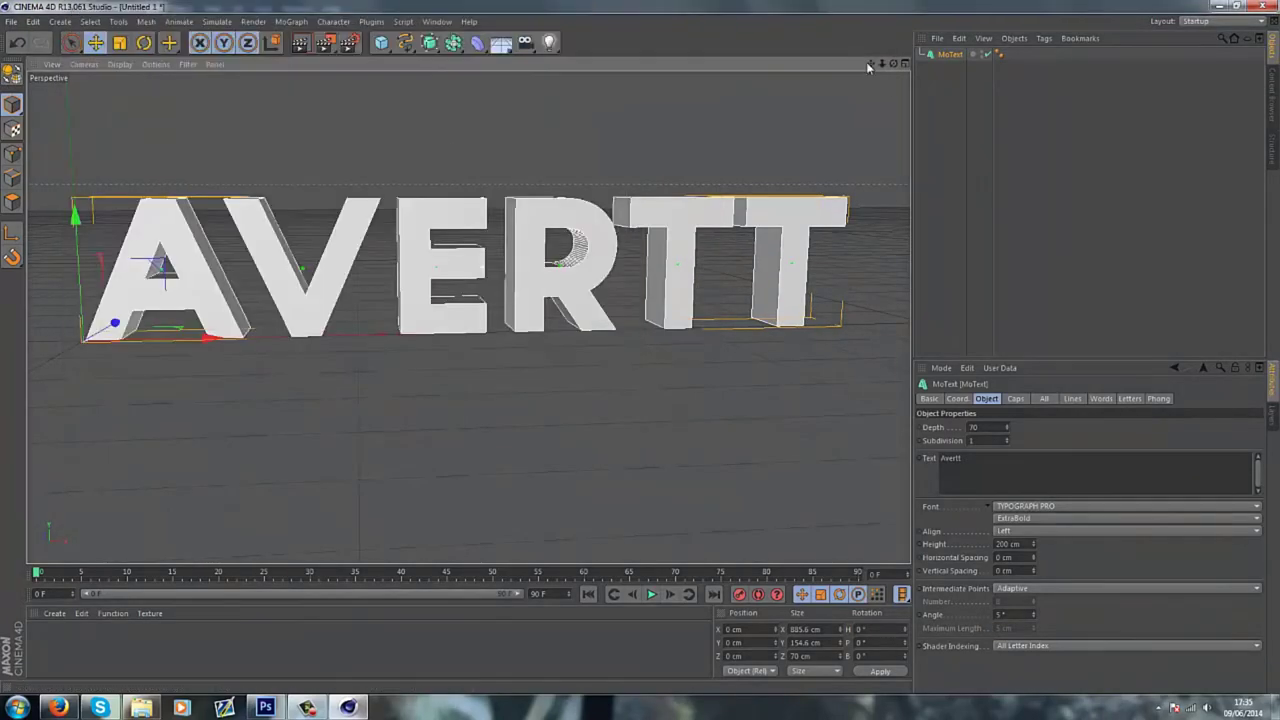
Render to the Picture Viewer and save the image as 'avertt textt'.
click(326, 44)
click(28, 26)
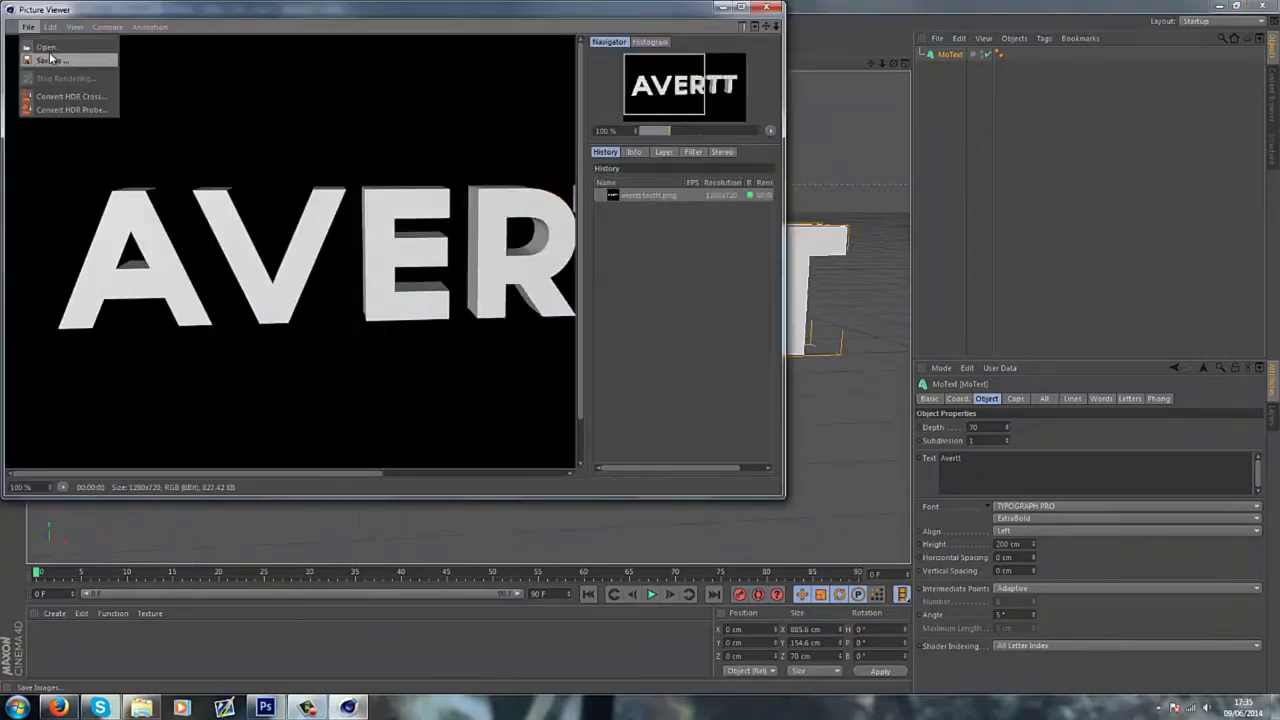
click(100, 50)
click(81, 261)
click(532, 357)
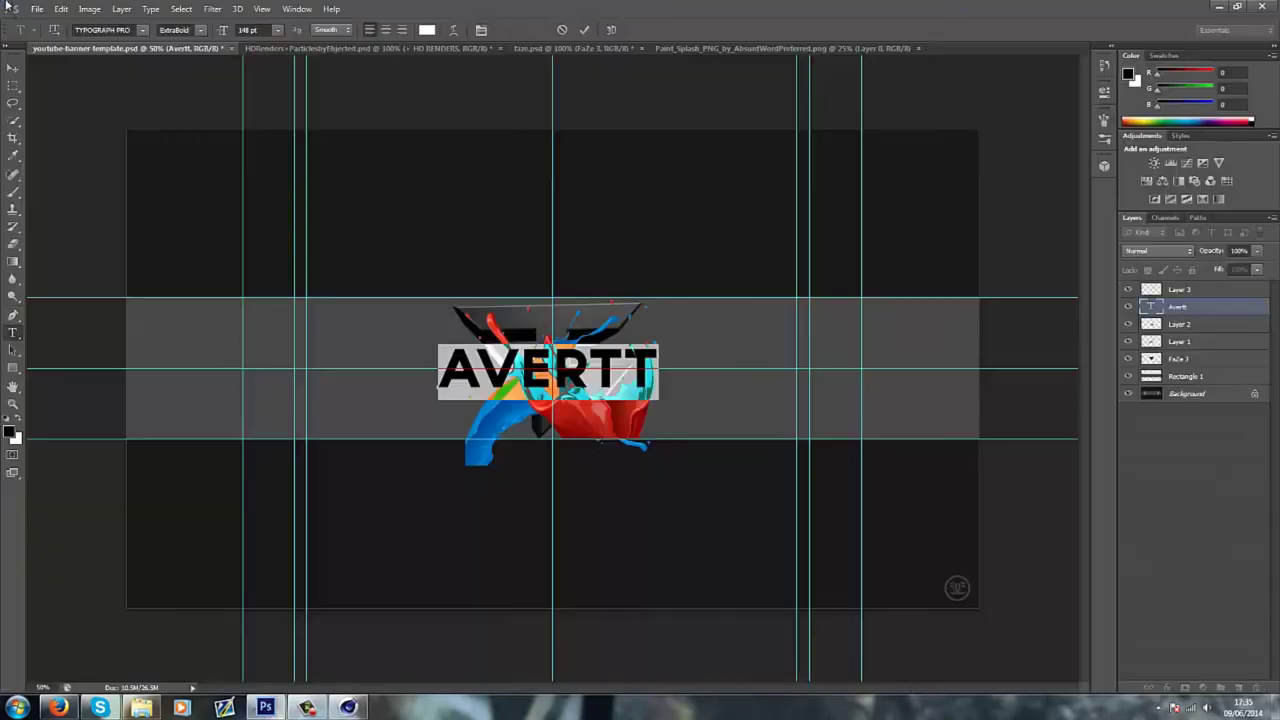
Delete the flat Avertt text layer and open avertt texttt.png.
click(1208, 310)
key(Delete)
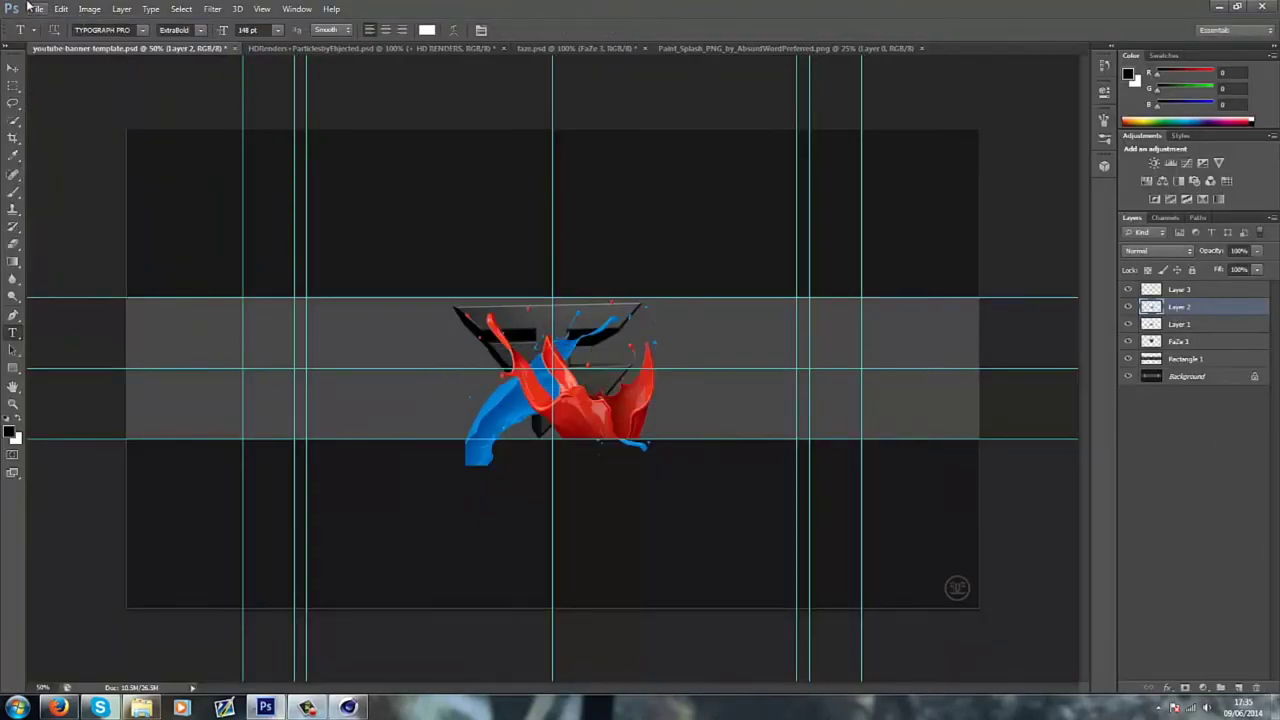
click(36, 8)
click(50, 36)
scroll(300, 460, down, 5)
scroll(472, 527, down, 5)
double_click(217, 332)
Drag the 3D AVERTT render into the banner document.
drag(968, 48, 560, 323)
click(13, 67)
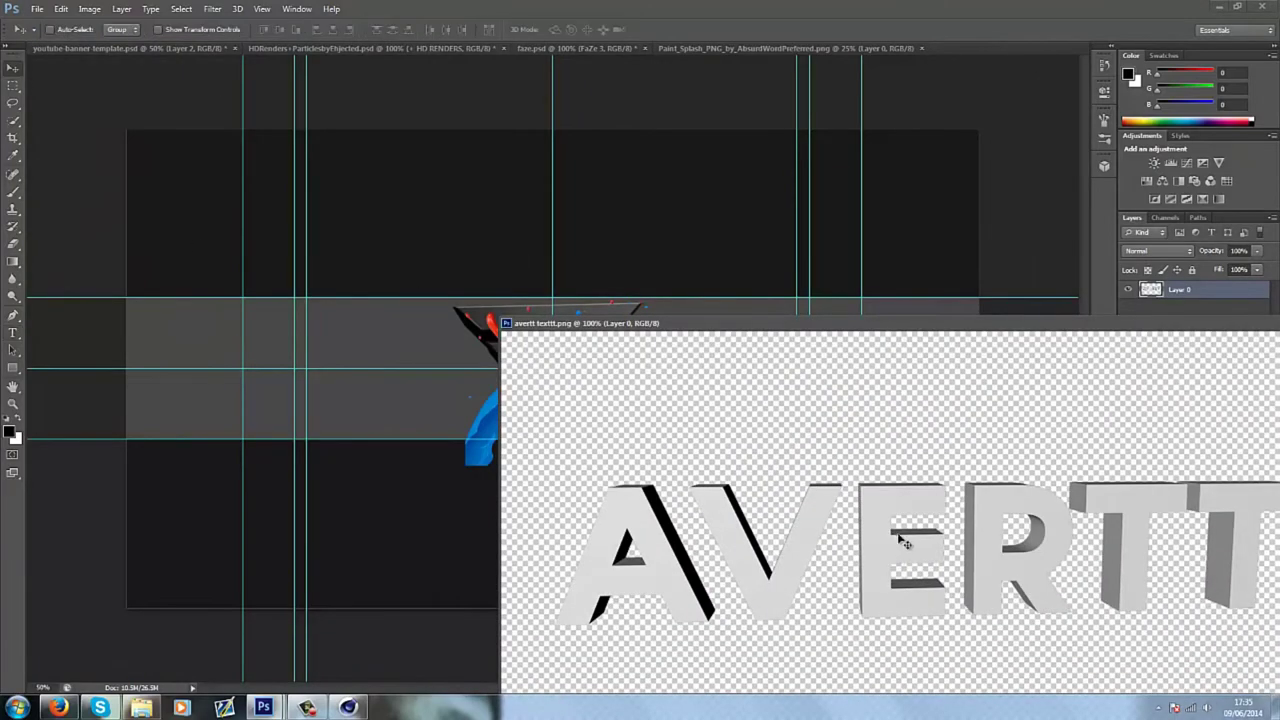
drag(700, 540, 300, 370)
drag(820, 323, 175, 46)
click(175, 46)
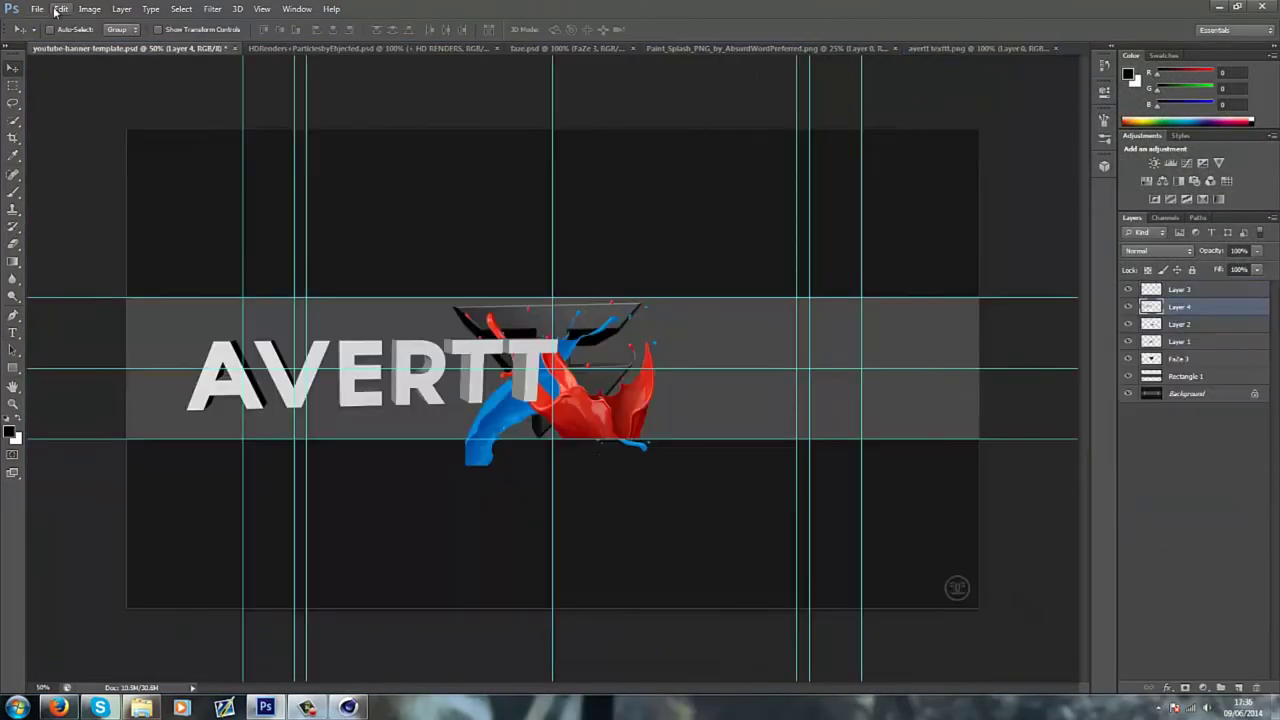
Free Transform the render to fit the splashes, centre it, and raise Layer 2 above it.
click(61, 8)
click(90, 282)
drag(457, 343, 632, 312)
drag(615, 355, 602, 379)
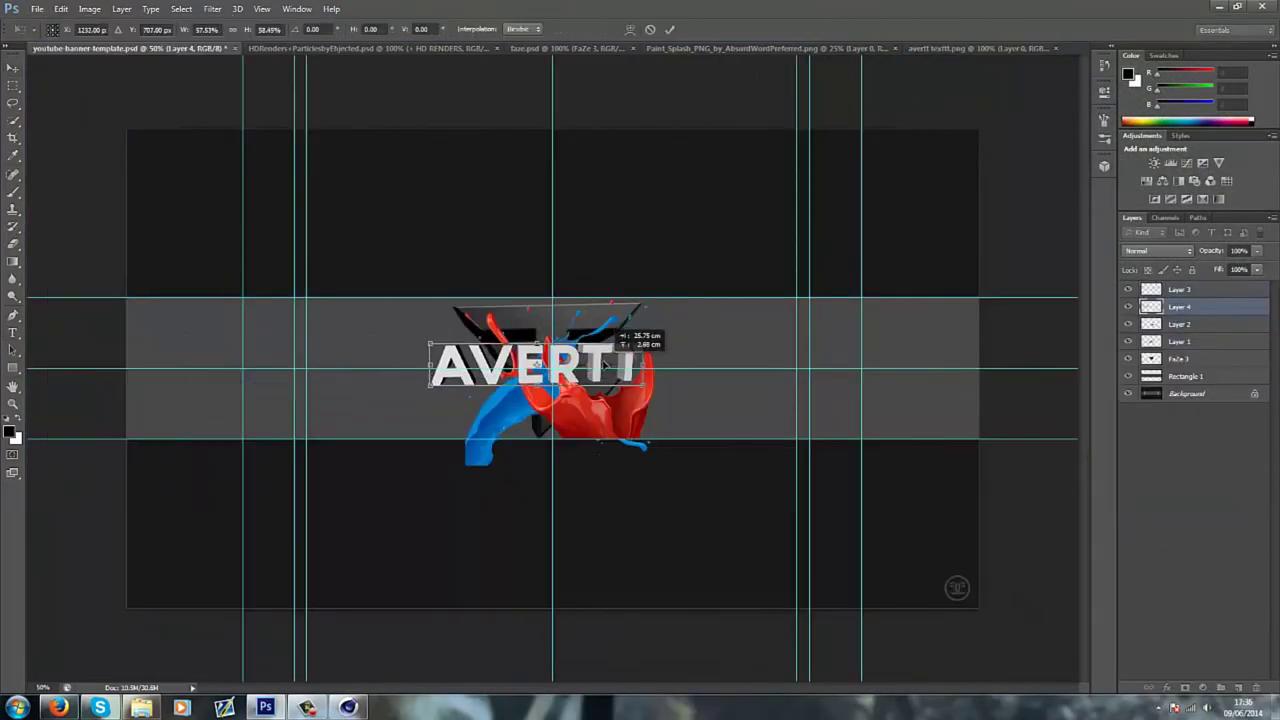
click(670, 29)
drag(1177, 326, 1177, 300)
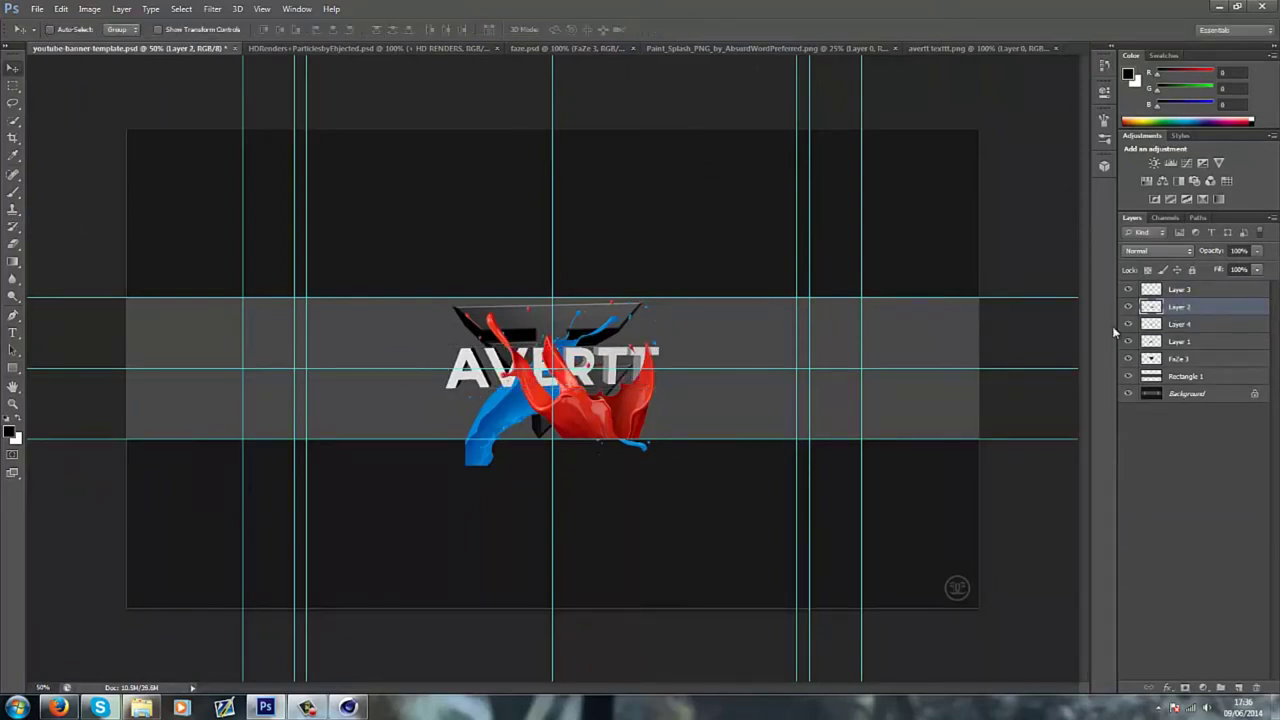
Undo an erase on the red splash and drag Layer 2 back below Layer 4.
key(e)
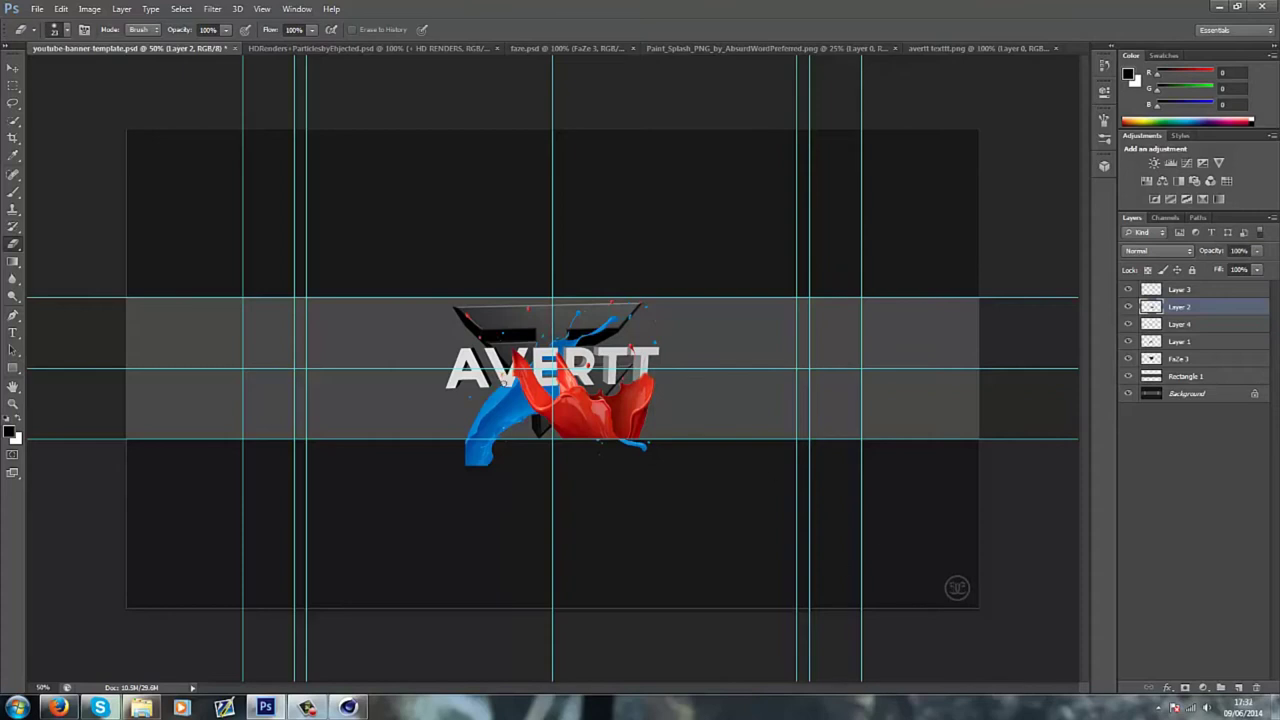
key(ctrl+z)
drag(1183, 330, 1143, 328)
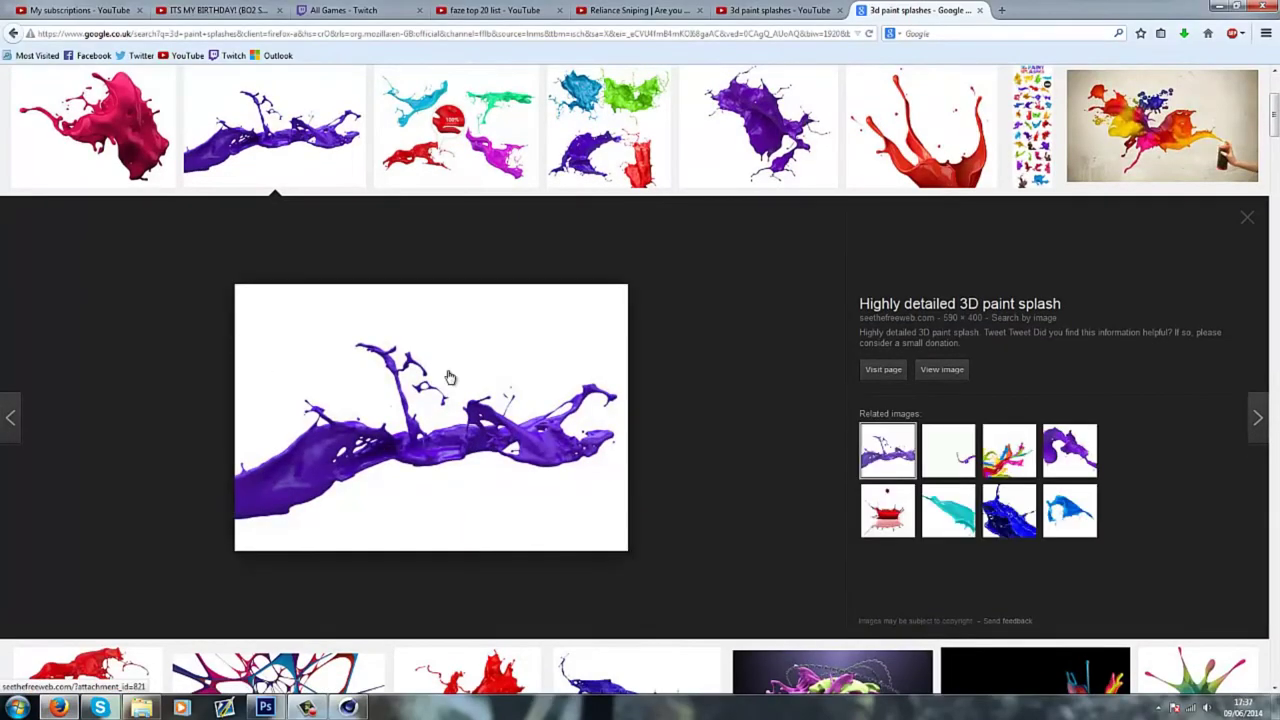
Copy the purple splash image from the browser and paste it into the banner.
right_click(449, 377)
click(490, 520)
click(265, 707)
key(ctrl+v)
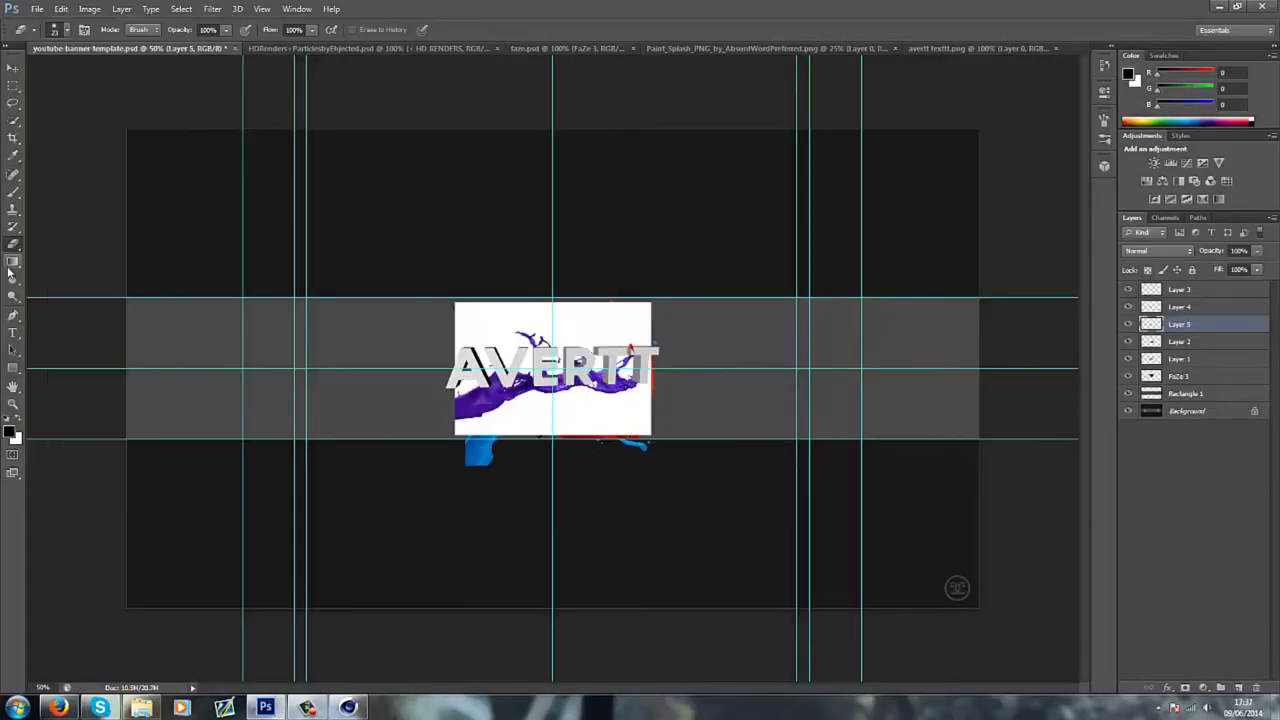
Magic Erase its white background, move it left of AVERTT, then delete it and browse more splashes.
right_click(16, 246)
click(60, 272)
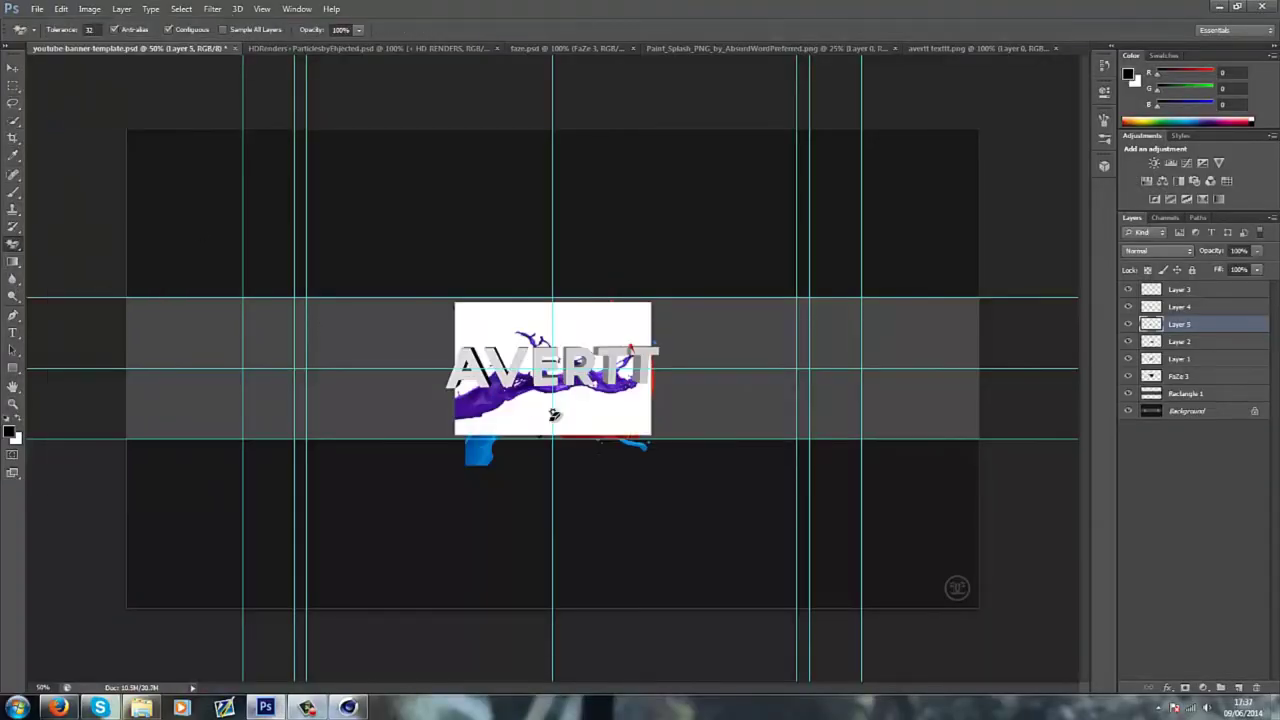
click(470, 320)
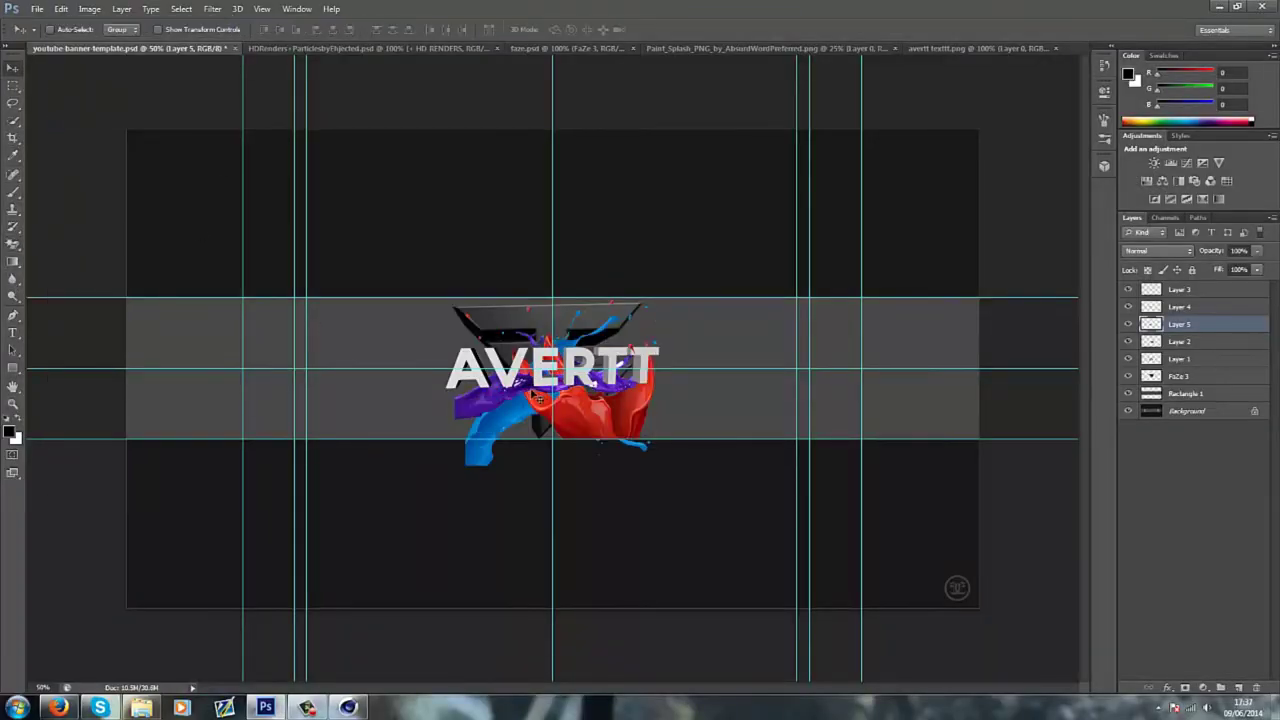
drag(598, 405, 385, 388)
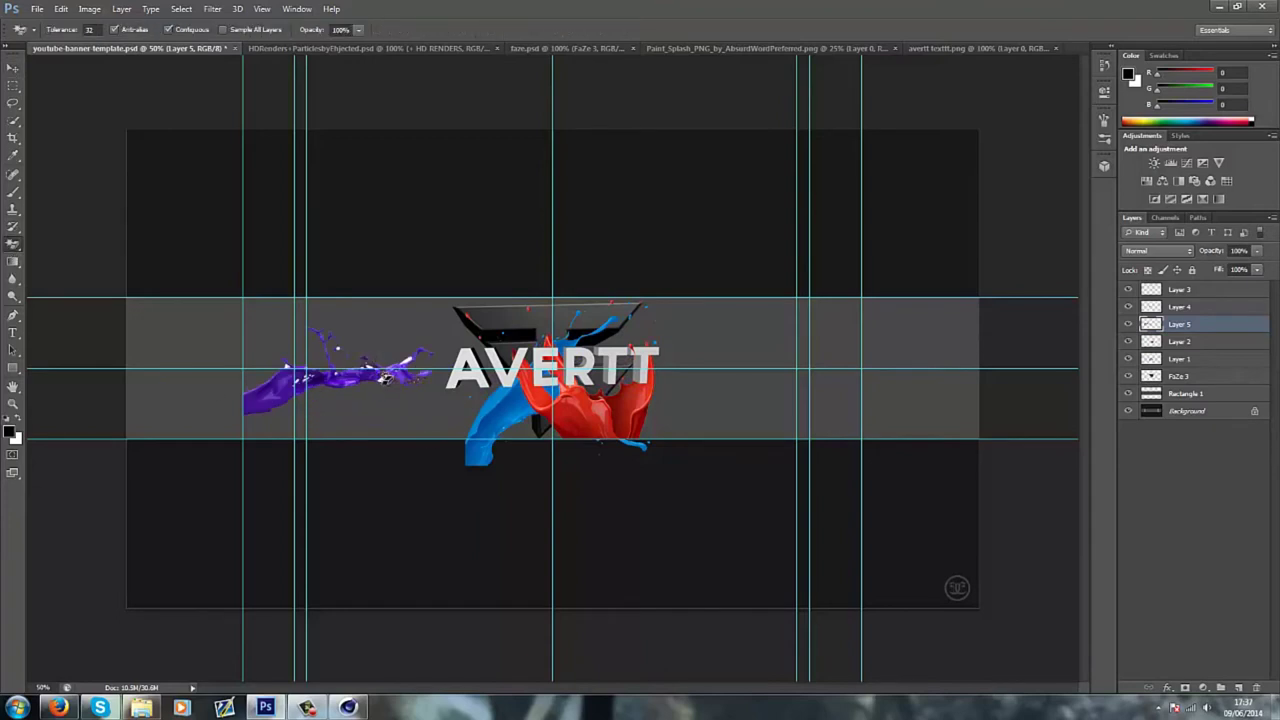
key(Delete)
click(58, 707)
scroll(716, 486, down, 5)
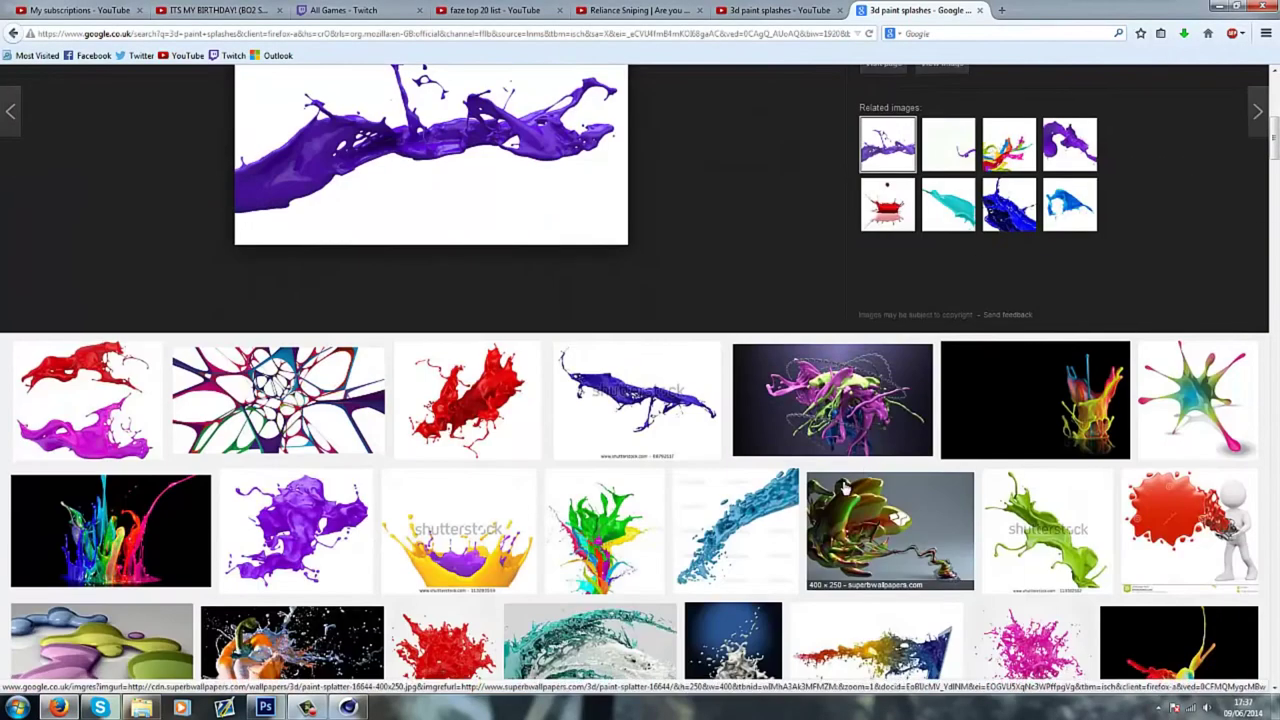
scroll(716, 486, down, 3)
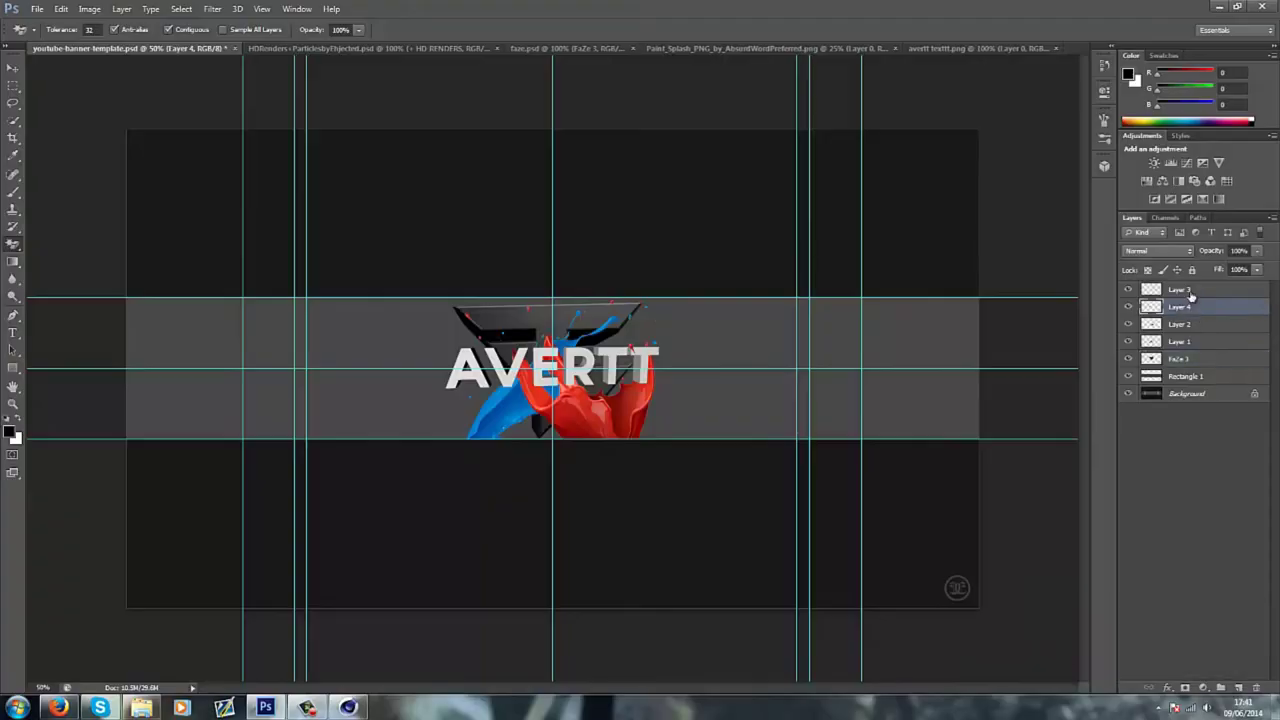
Apply a Brightness/Contrast adjustment to Layer 3.
click(1190, 292)
click(61, 8)
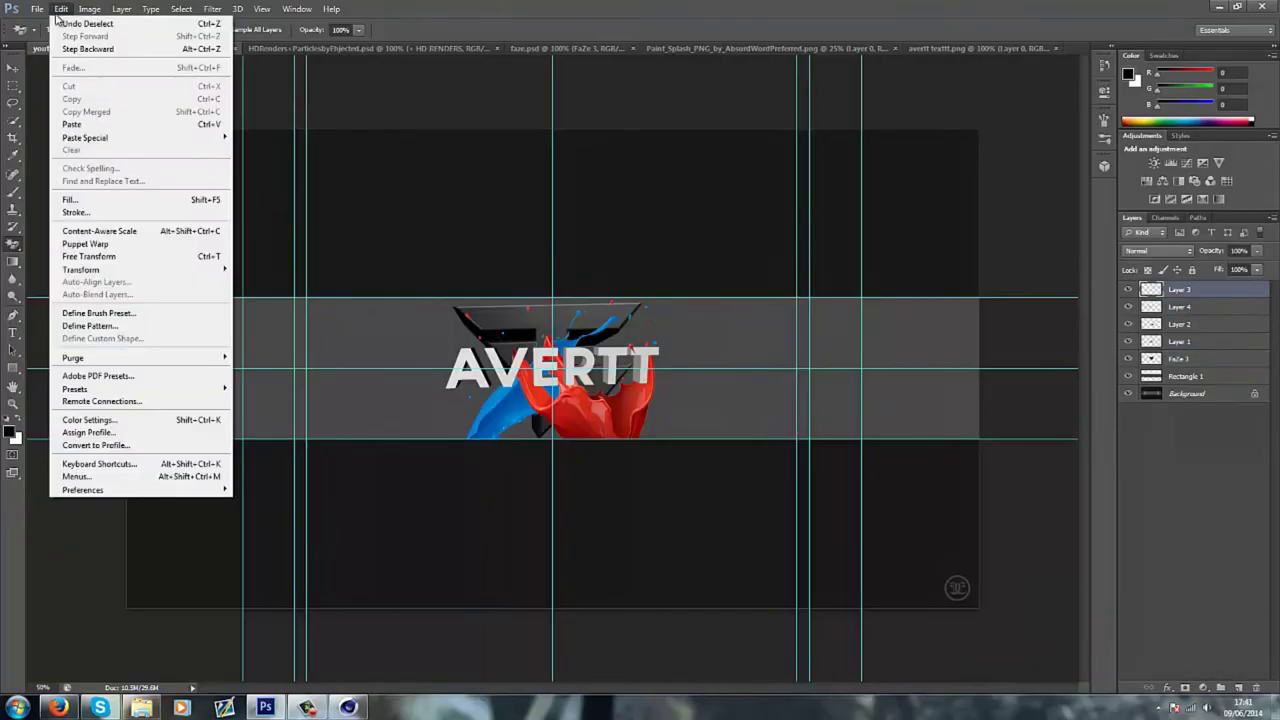
click(280, 42)
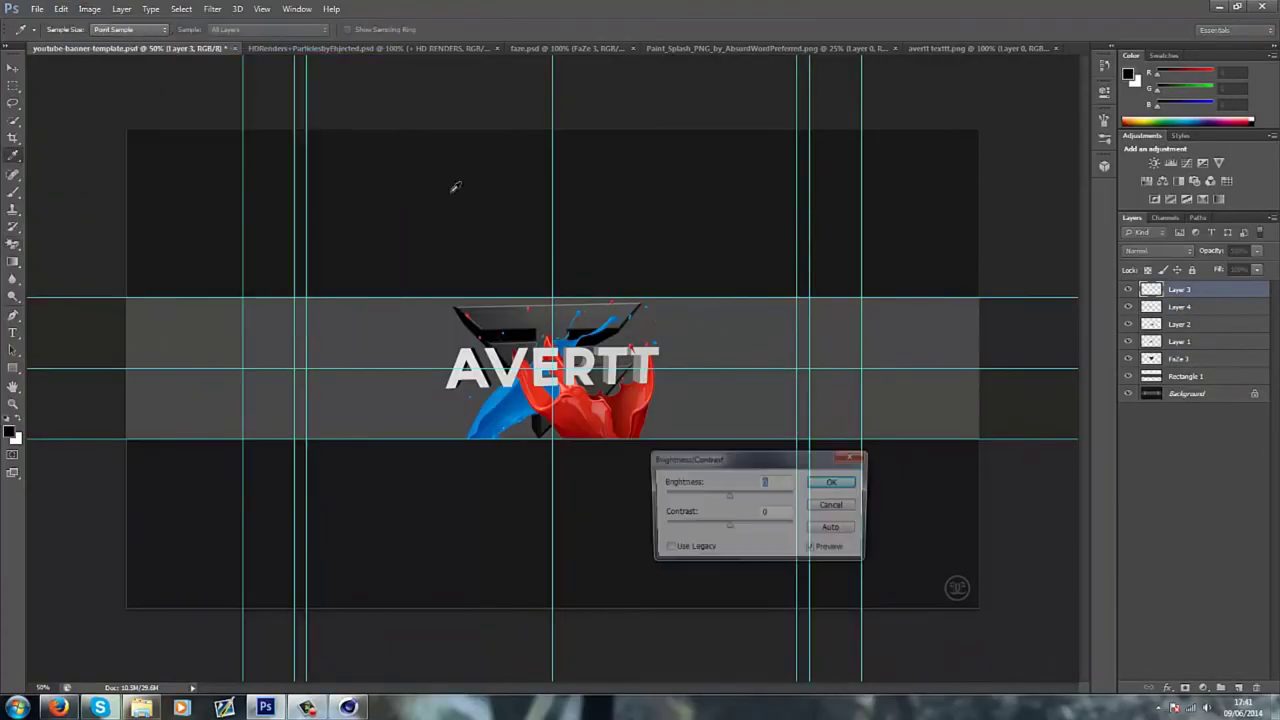
click(834, 482)
key(w)
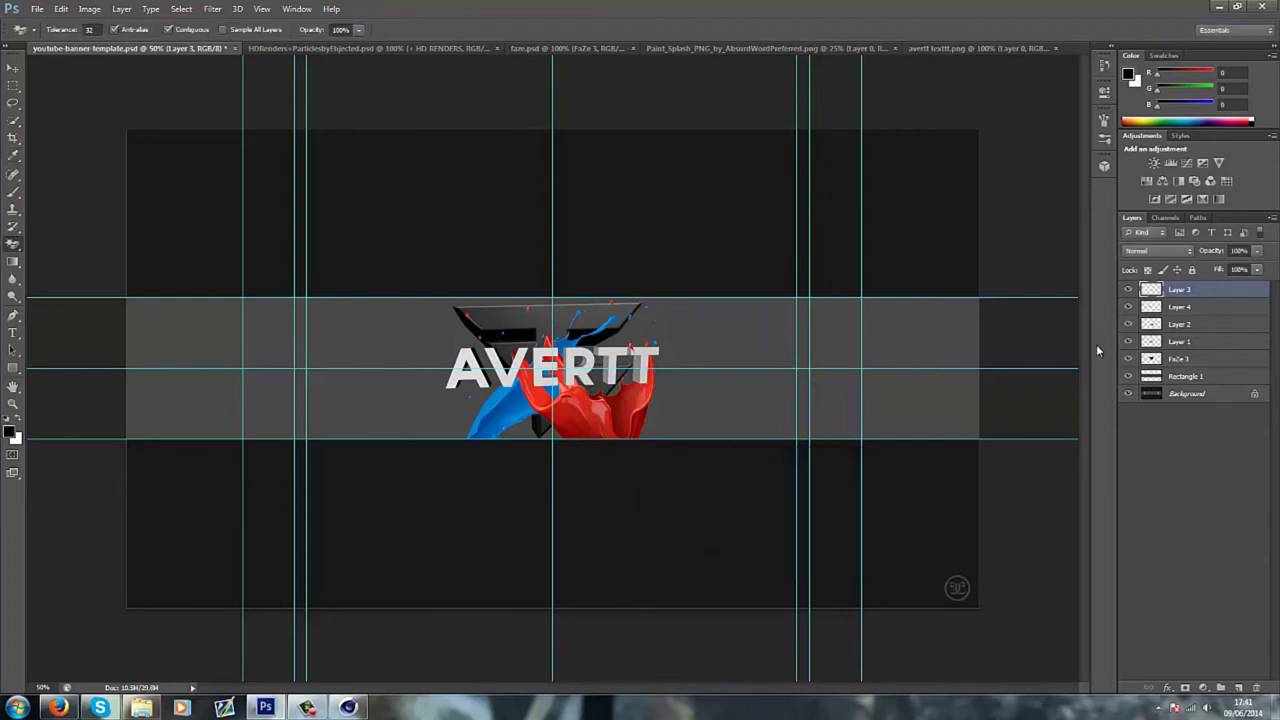
Brighten the Layer 4 AVERTT render to brightness 91 with Brightness/Contrast.
click(1180, 306)
key(i)
click(61, 8)
click(280, 42)
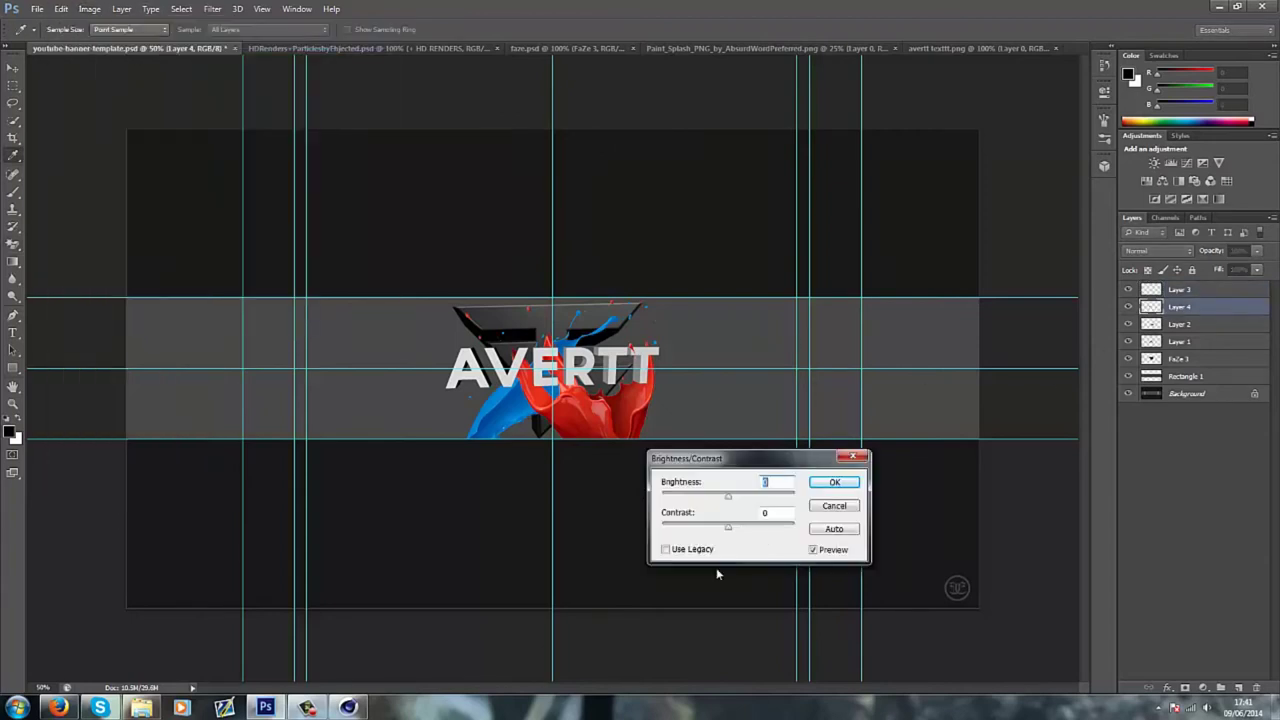
drag(727, 497, 769, 499)
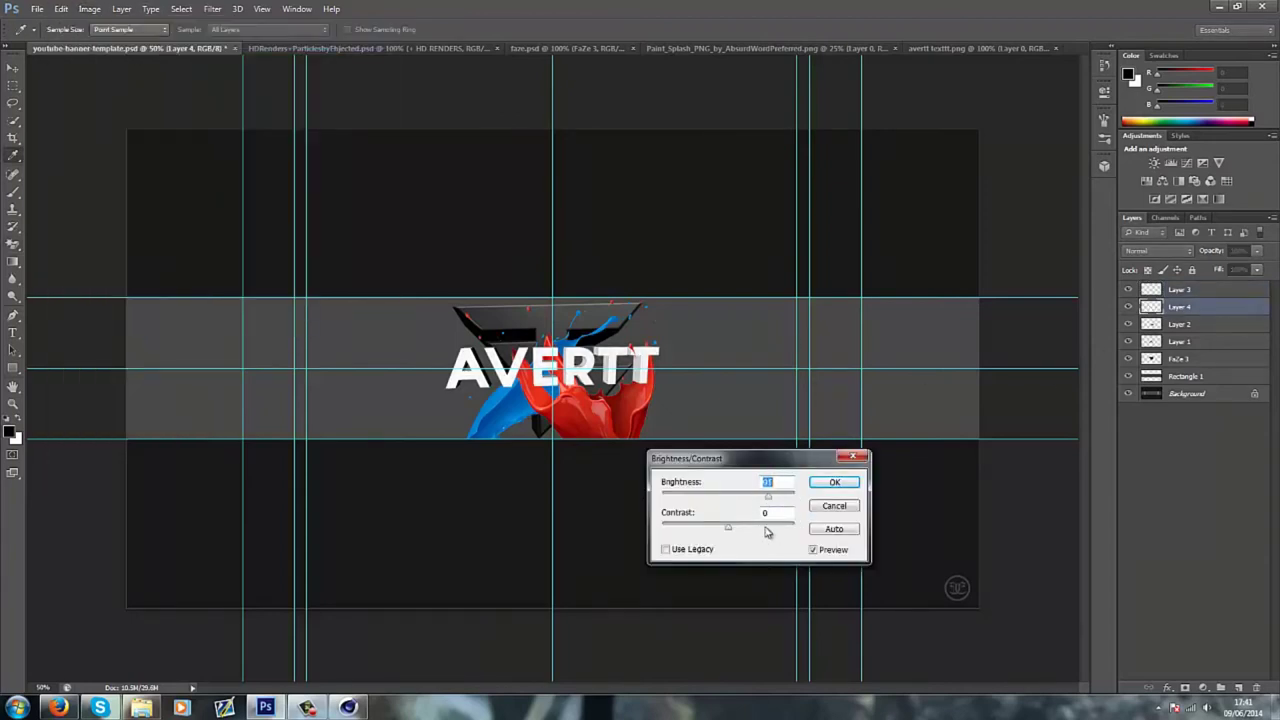
click(728, 530)
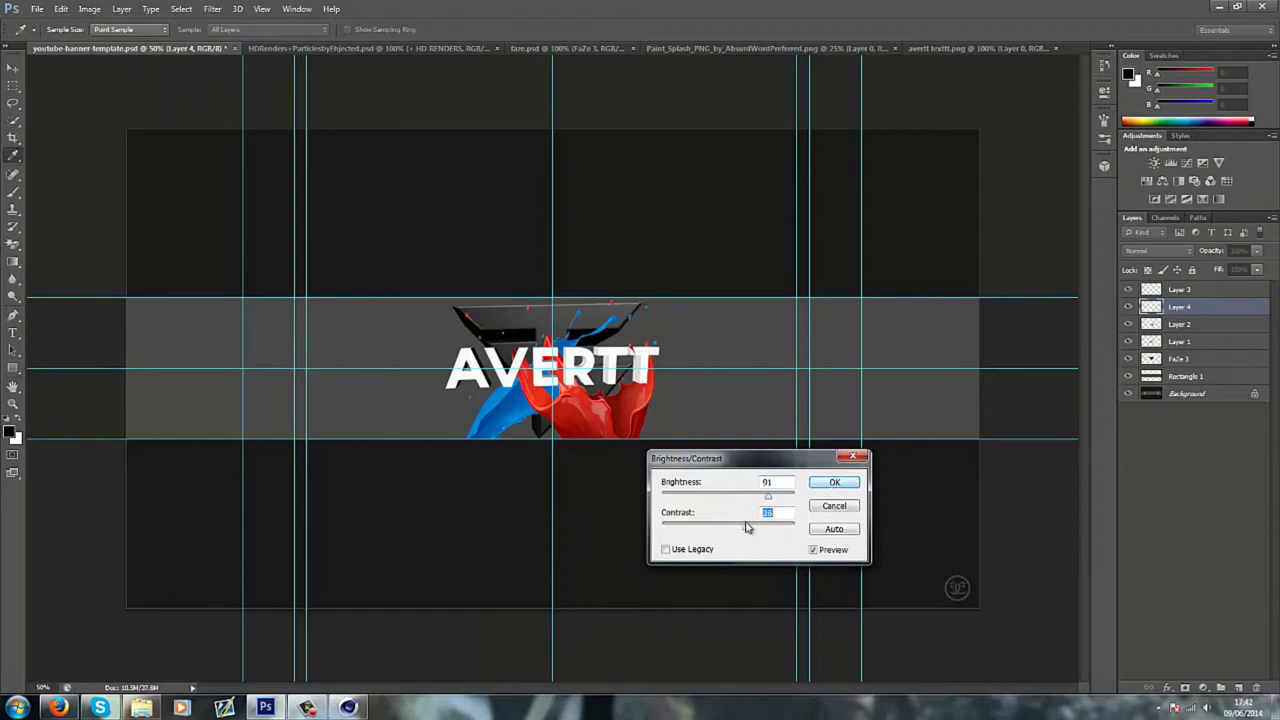
click(845, 484)
key(w)
Shift the FaZe 3 layer's Color Balance +74 toward red.
click(1178, 358)
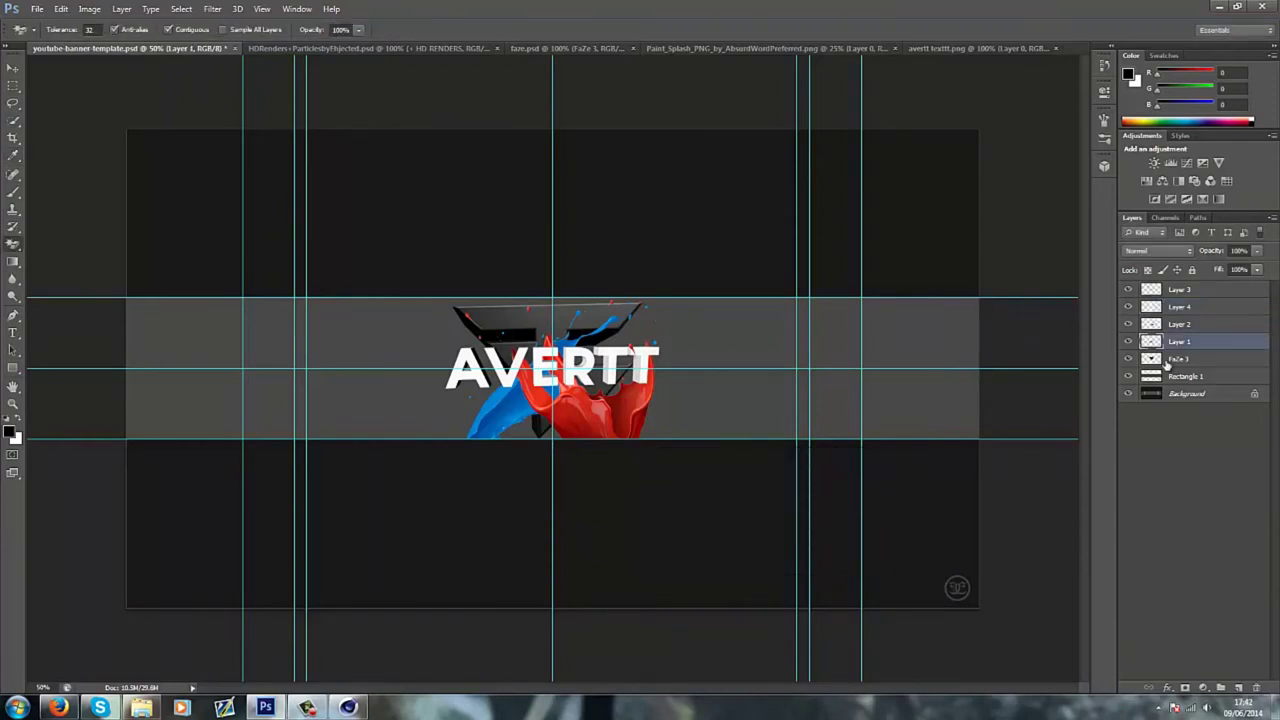
click(61, 9)
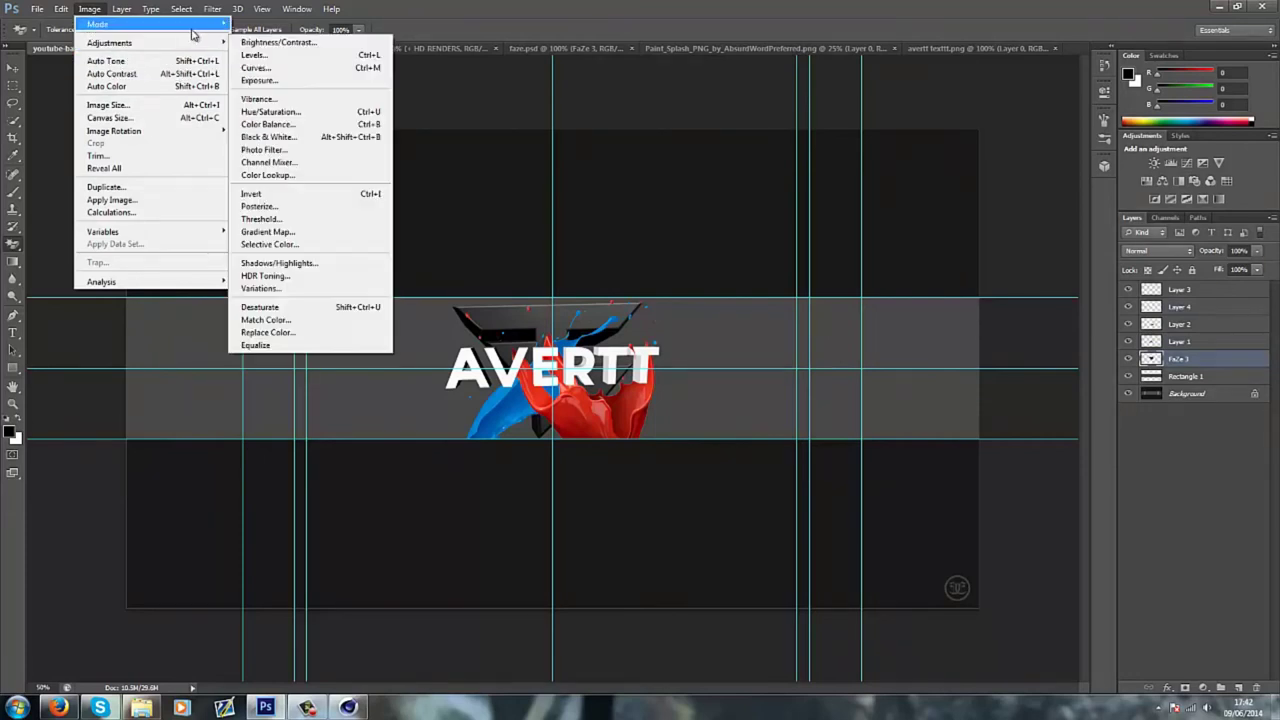
click(265, 124)
drag(794, 532, 845, 538)
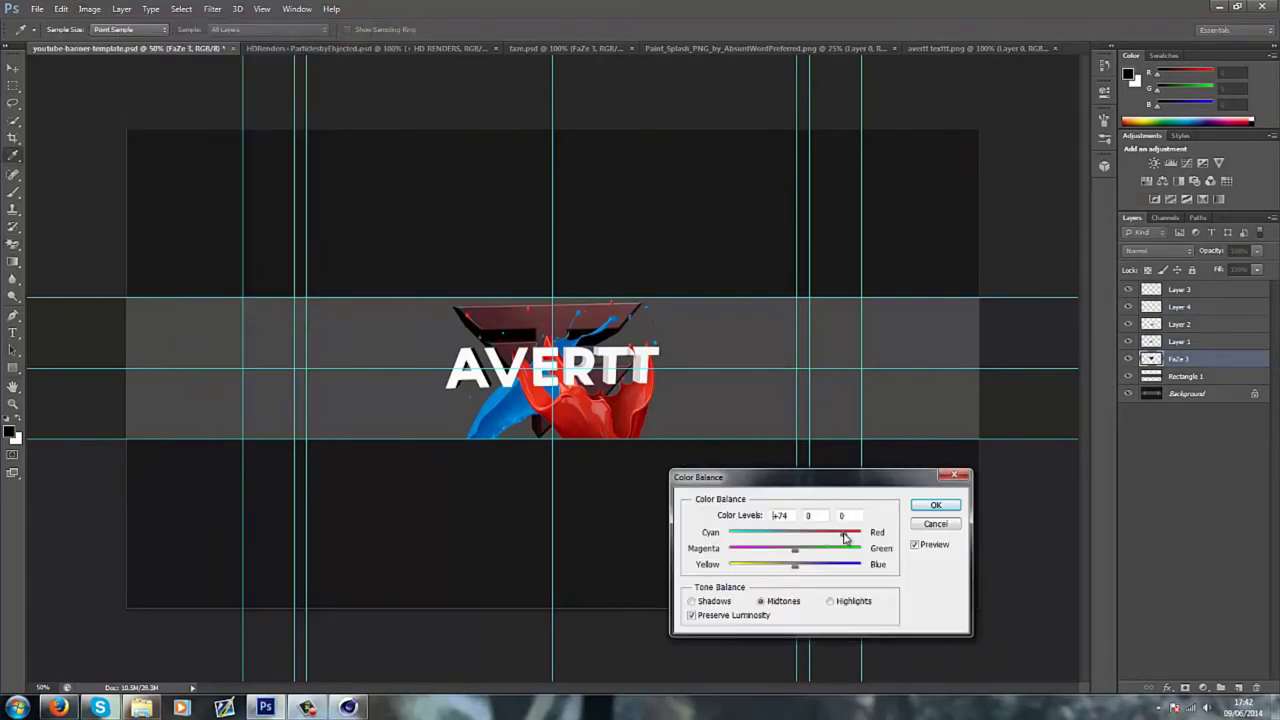
click(938, 504)
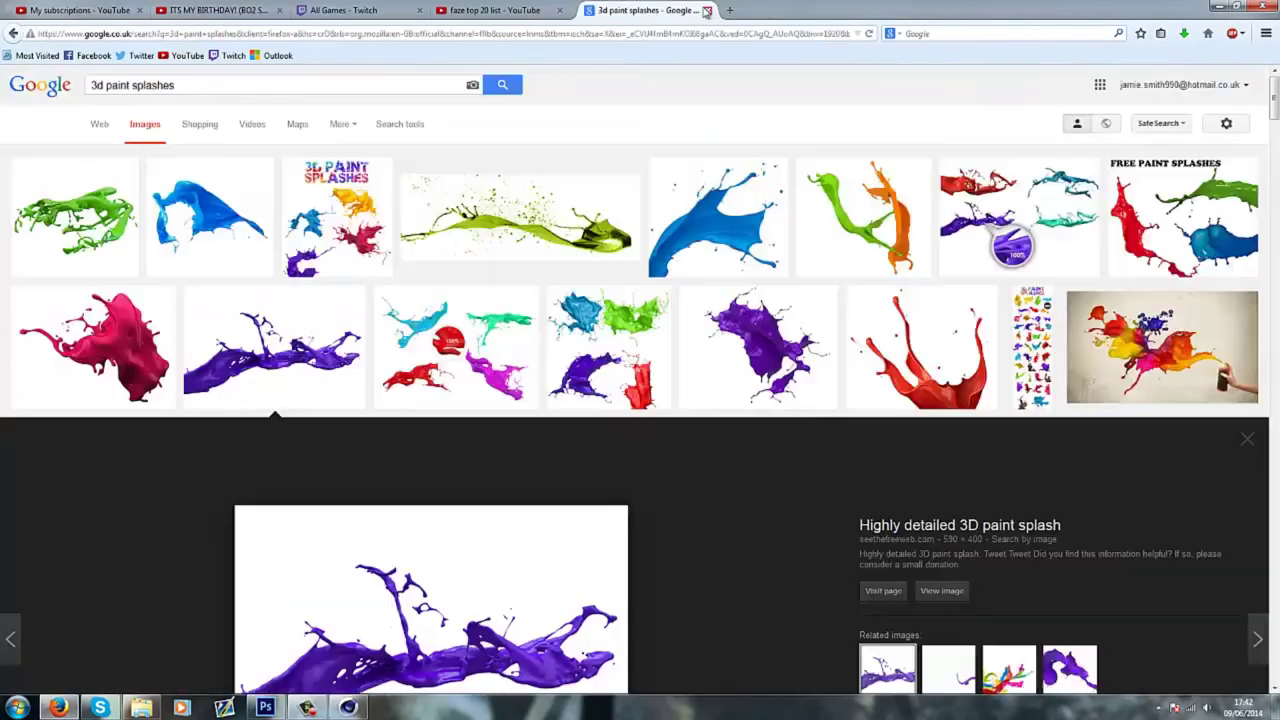
Close four unneeded browser tabs.
click(698, 10)
click(559, 10)
click(279, 10)
click(120, 10)
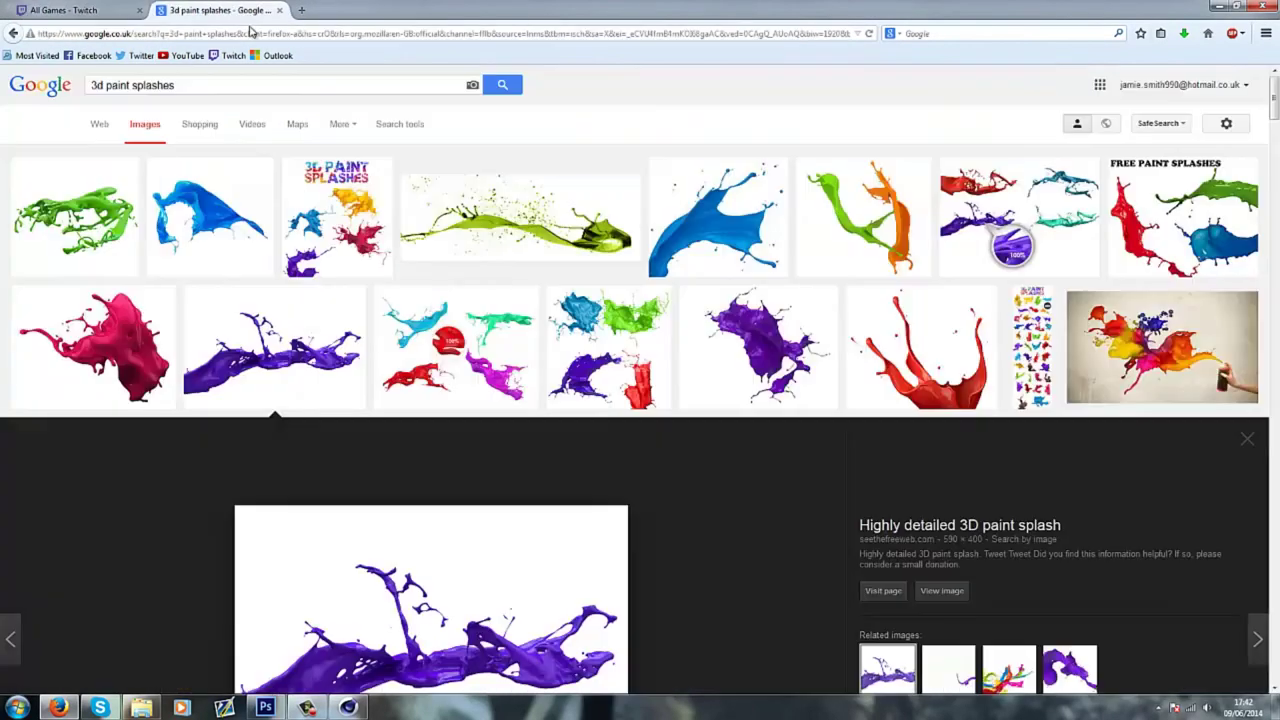
Search Google Images for 'paint background' and open the paint splash result to copy it.
text(paint backgr)
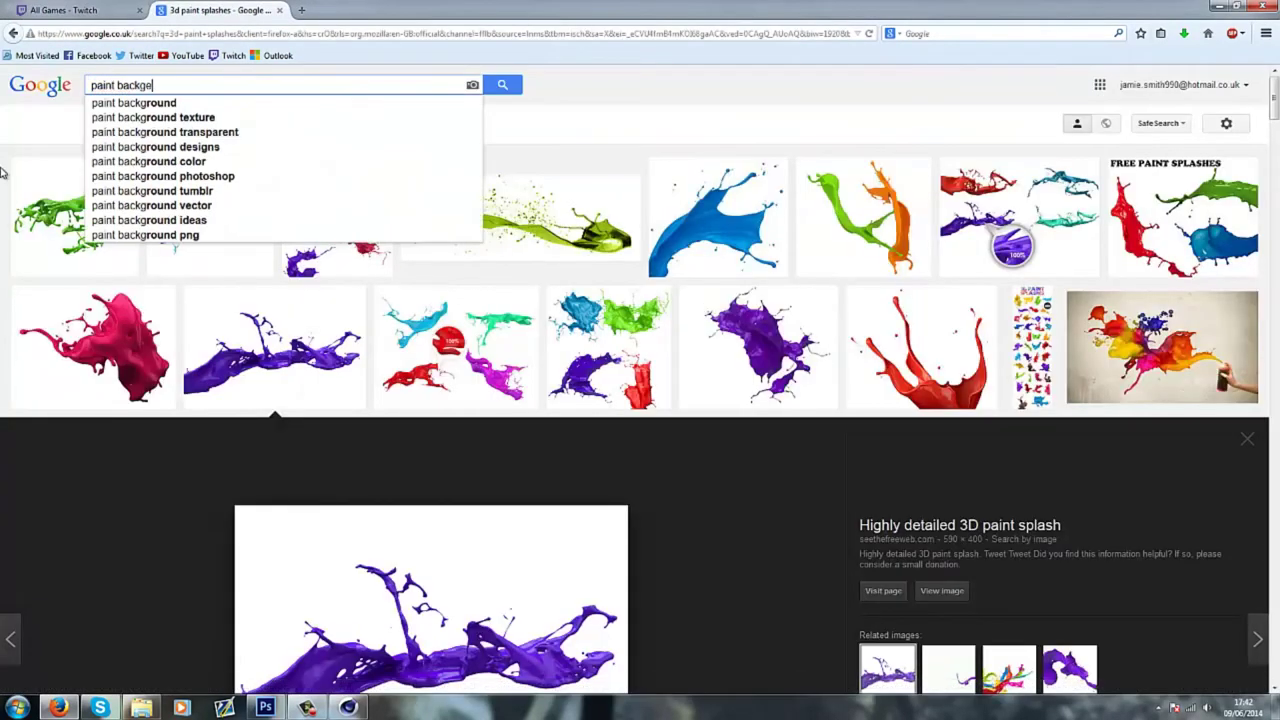
text(ound)
key(Return)
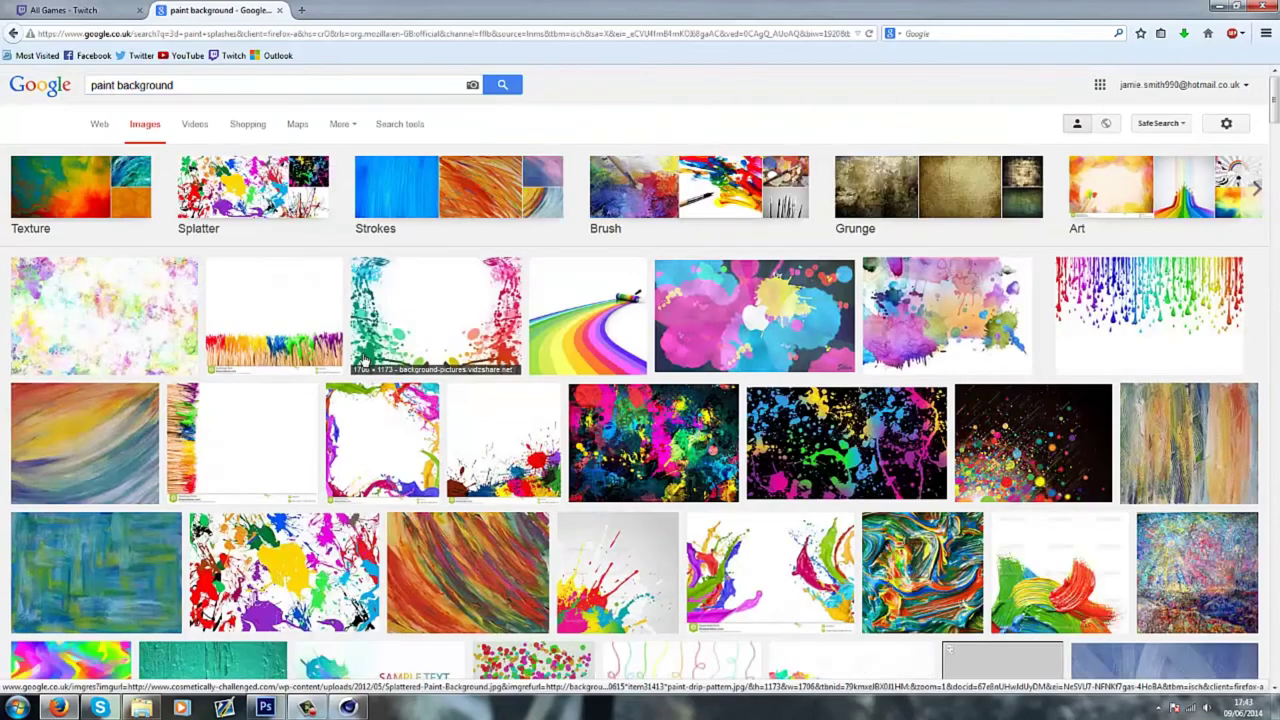
click(343, 587)
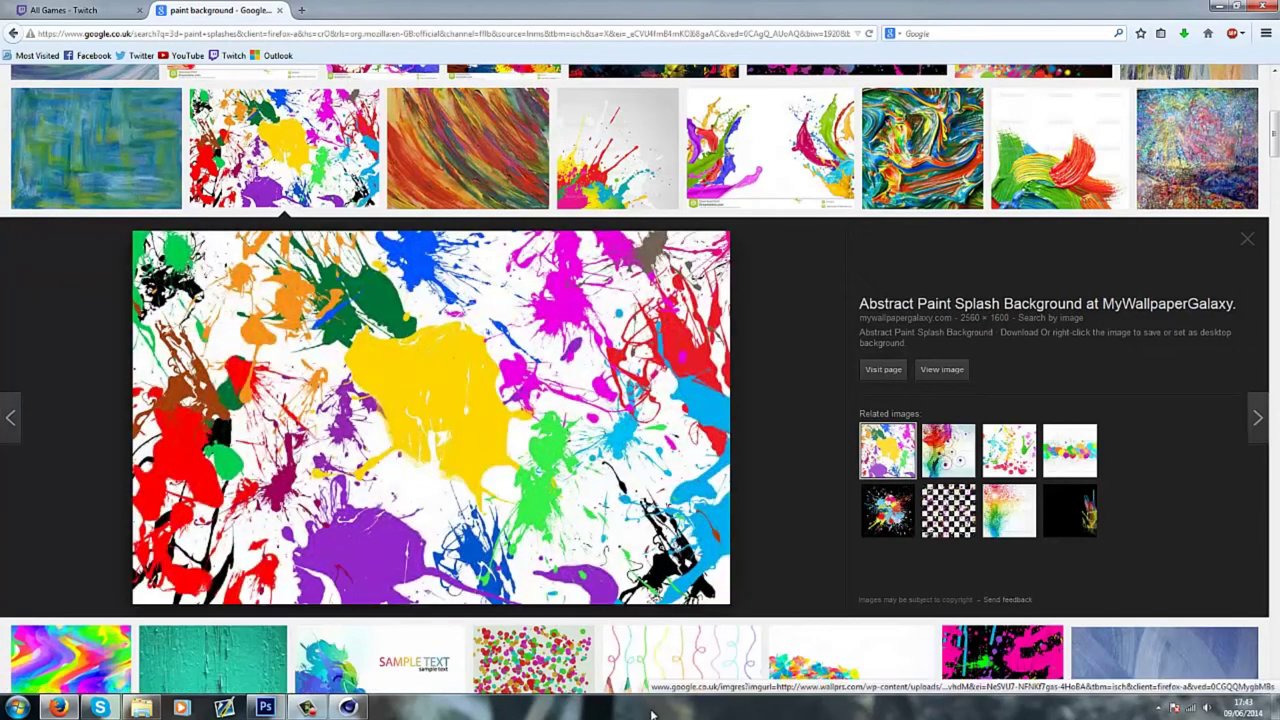
right_click(422, 414)
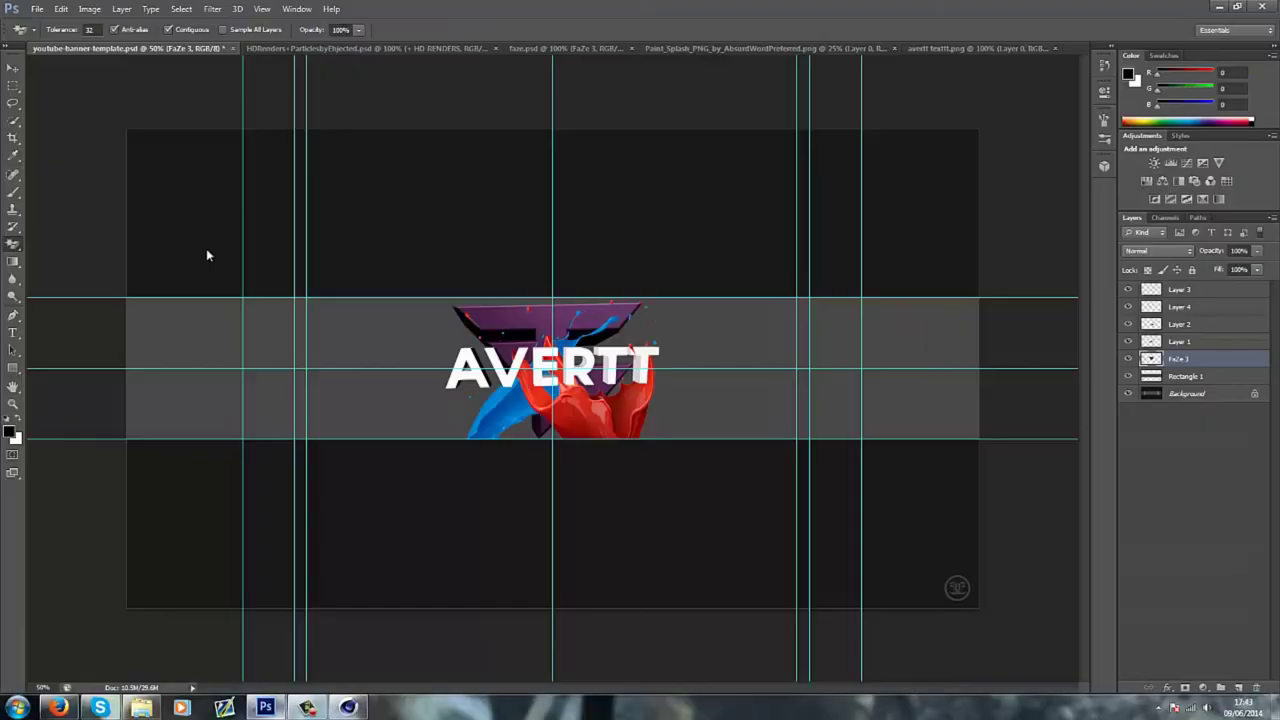
Paste the paint splash, place it just below FaZe 3, and tweak Rectangle 1's opacity.
click(61, 8)
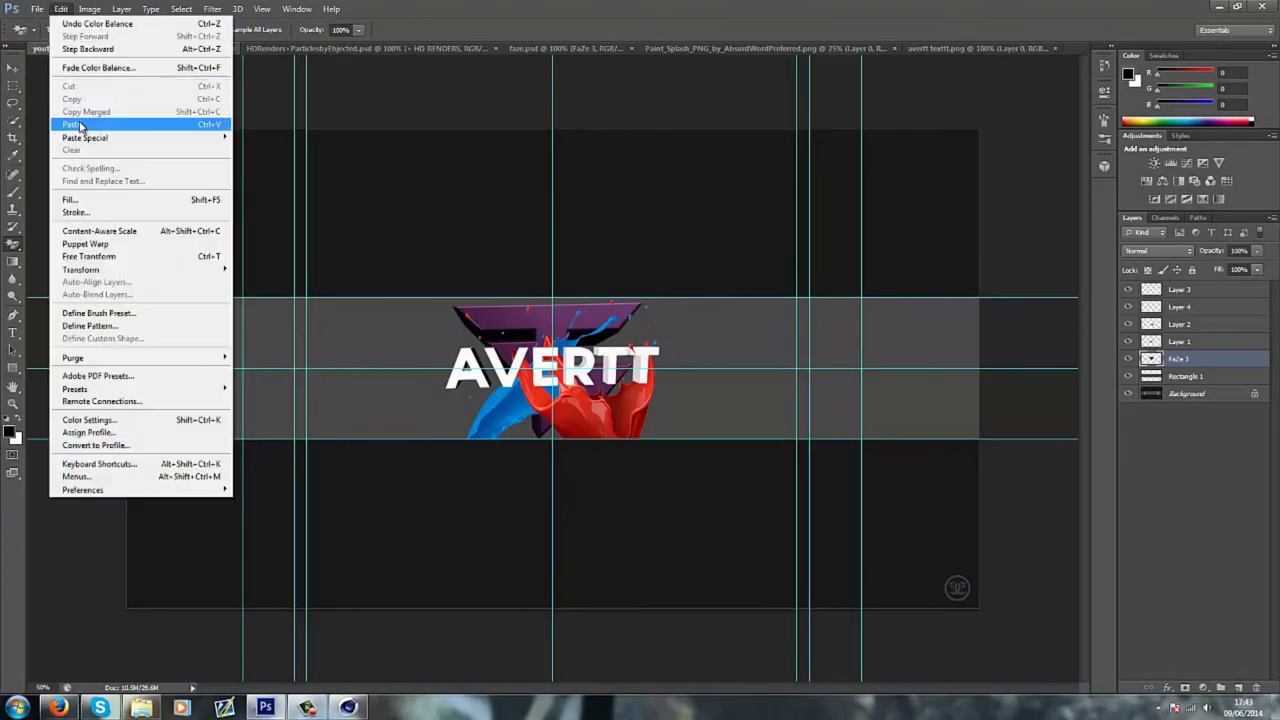
click(70, 126)
mouse_move(1180, 358)
mouse_down()
mouse_move(1180, 402)
mouse_move(1180, 382)
mouse_up()
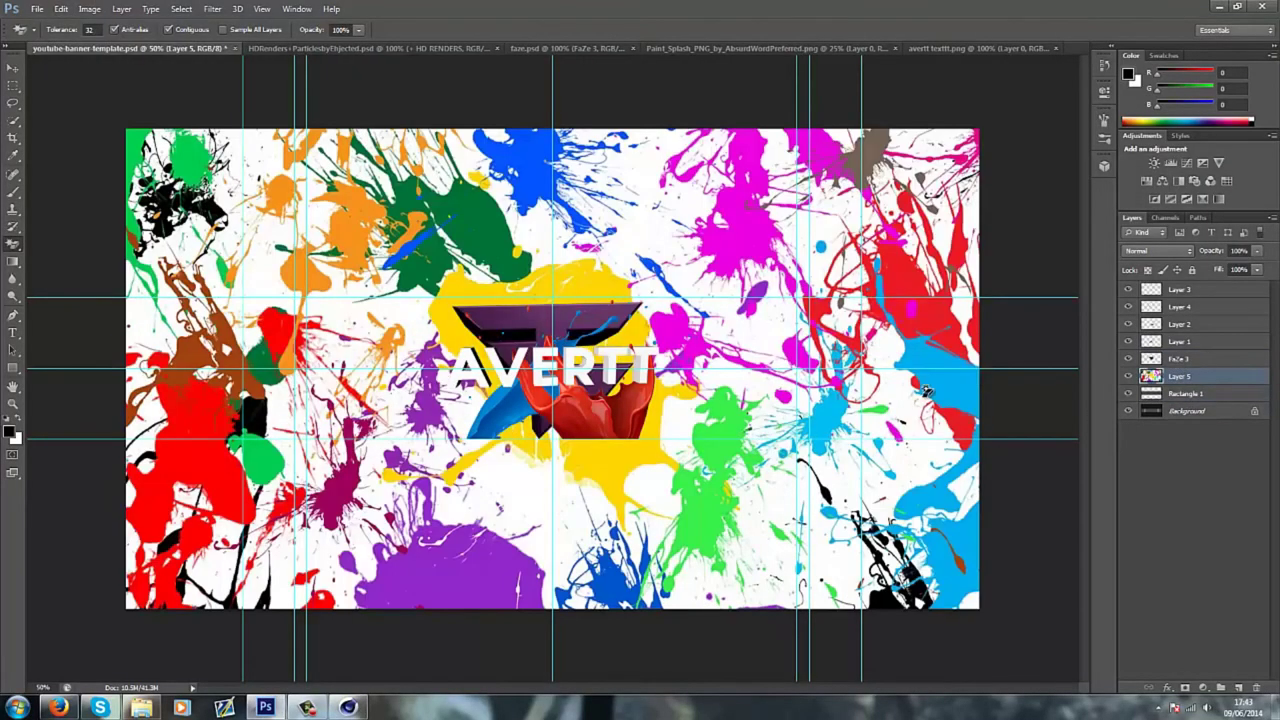
right_click(1200, 393)
click(1060, 189)
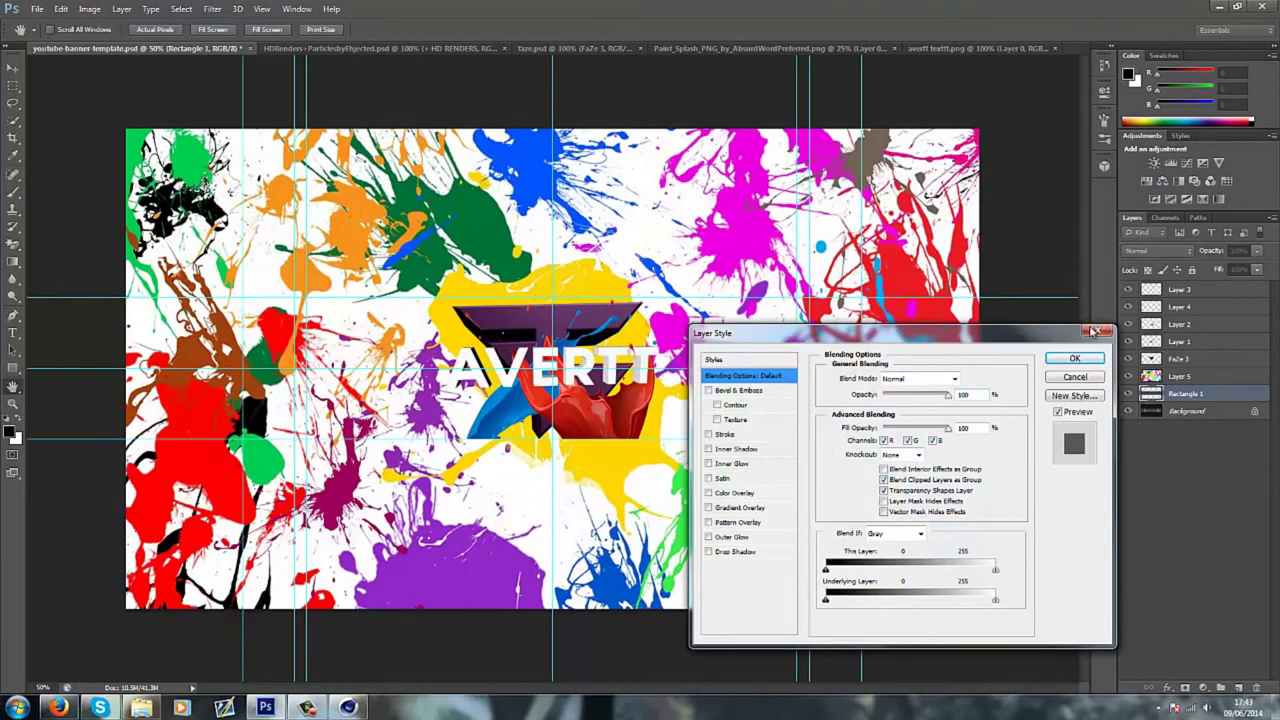
click(1095, 331)
drag(1180, 269, 1207, 269)
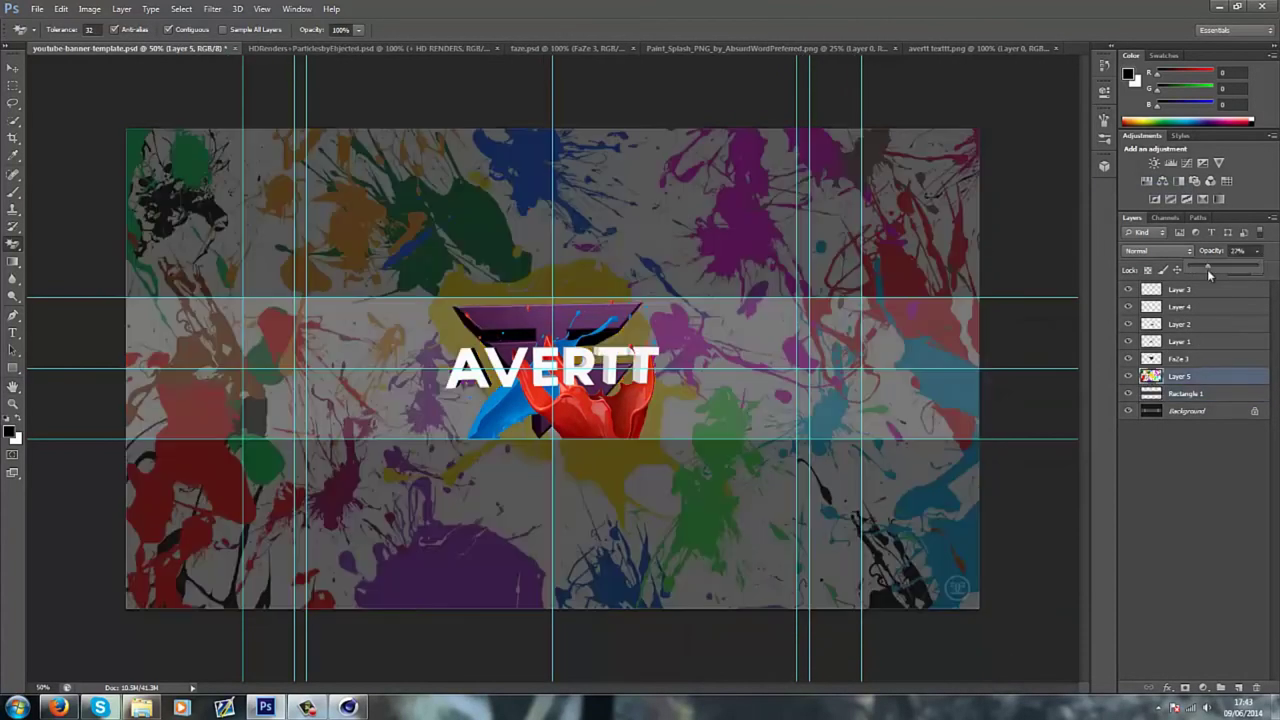
Add a Gradient Overlay to Rectangle 1 and set the gradient's left stop to light grey.
right_click(1163, 397)
click(1040, 189)
click(739, 508)
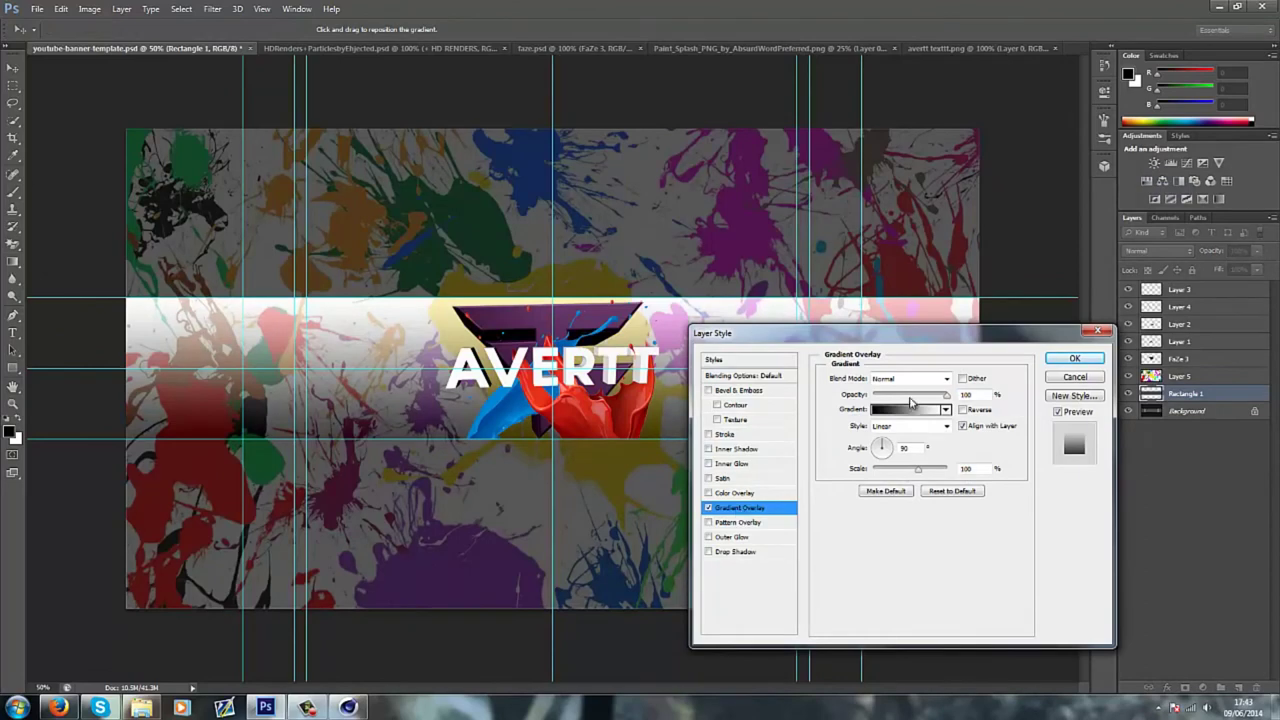
click(945, 409)
click(905, 409)
click(511, 356)
double_click(511, 356)
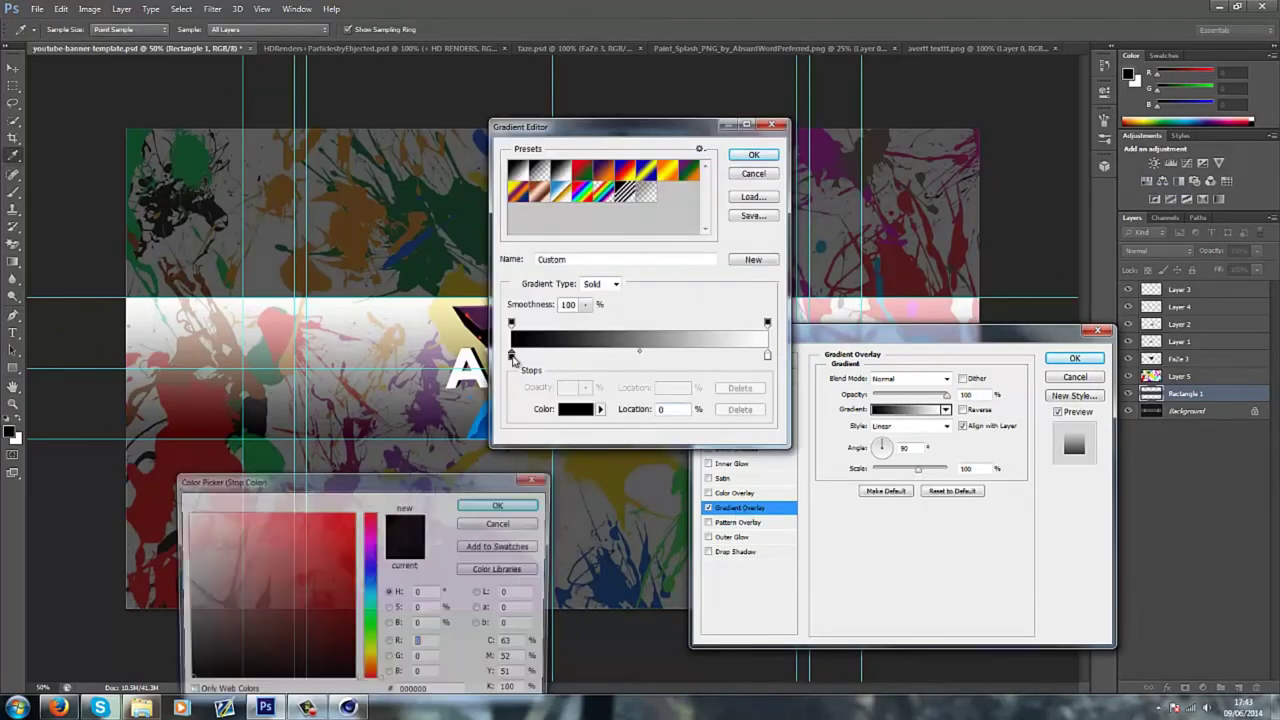
click(185, 538)
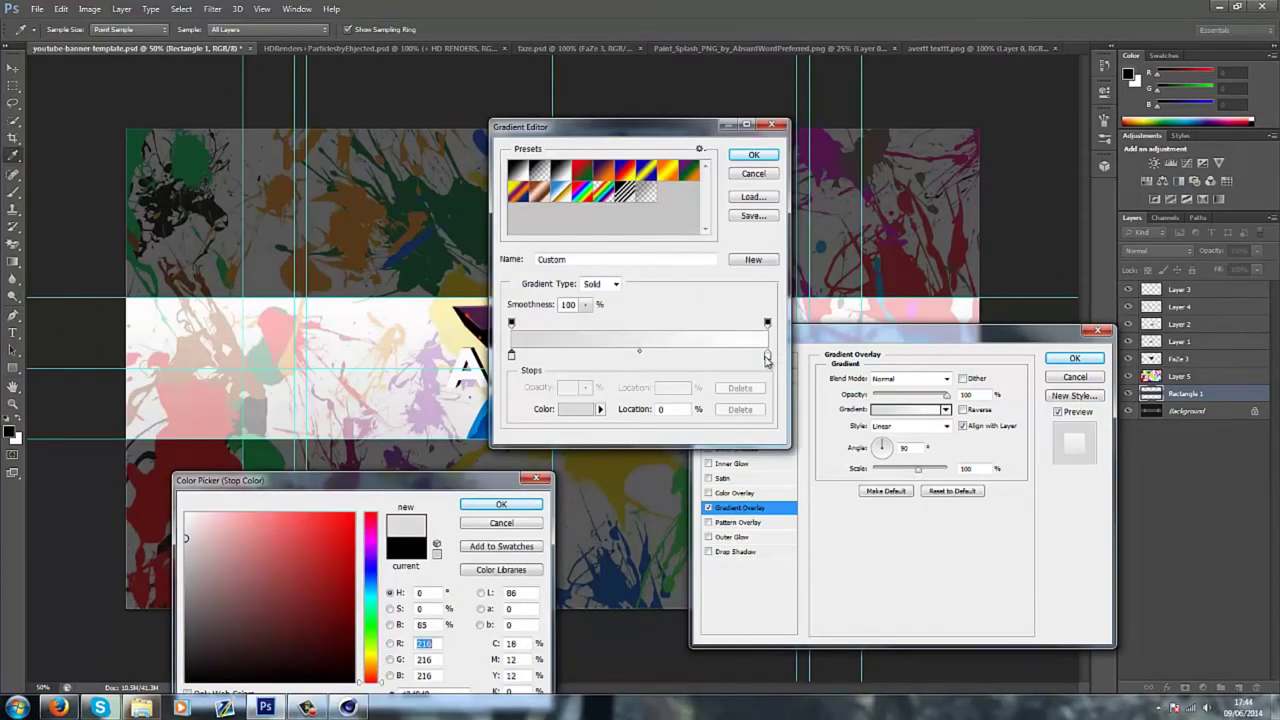
click(503, 504)
Set the gradient's right stop to mid grey, pick a gradient style, and apply the overlay.
double_click(767, 356)
click(186, 593)
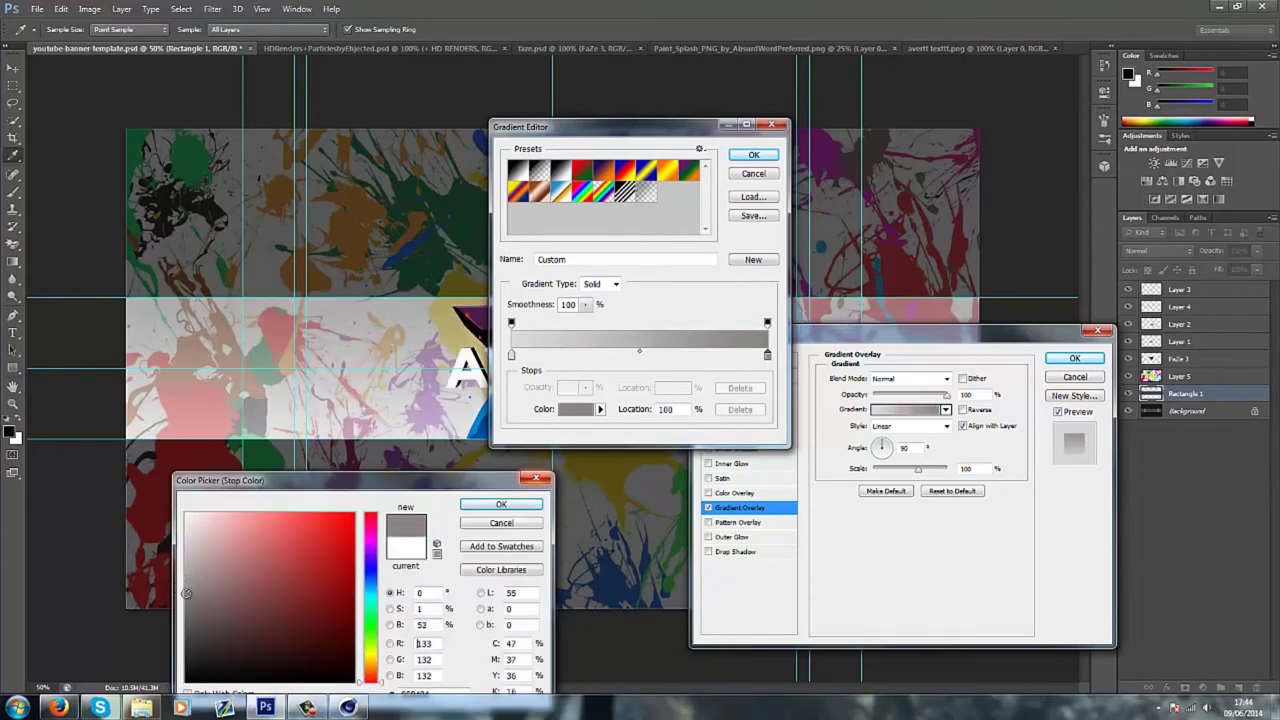
click(501, 504)
click(754, 154)
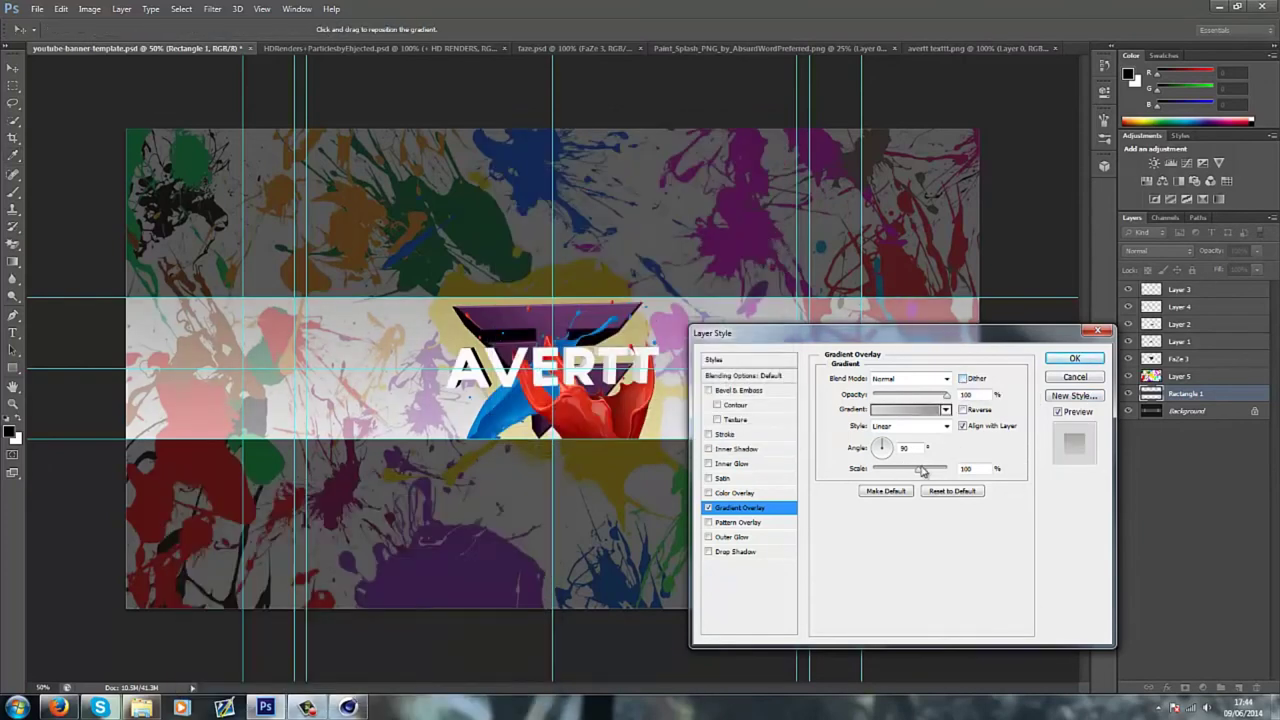
click(940, 427)
click(911, 460)
click(1073, 358)
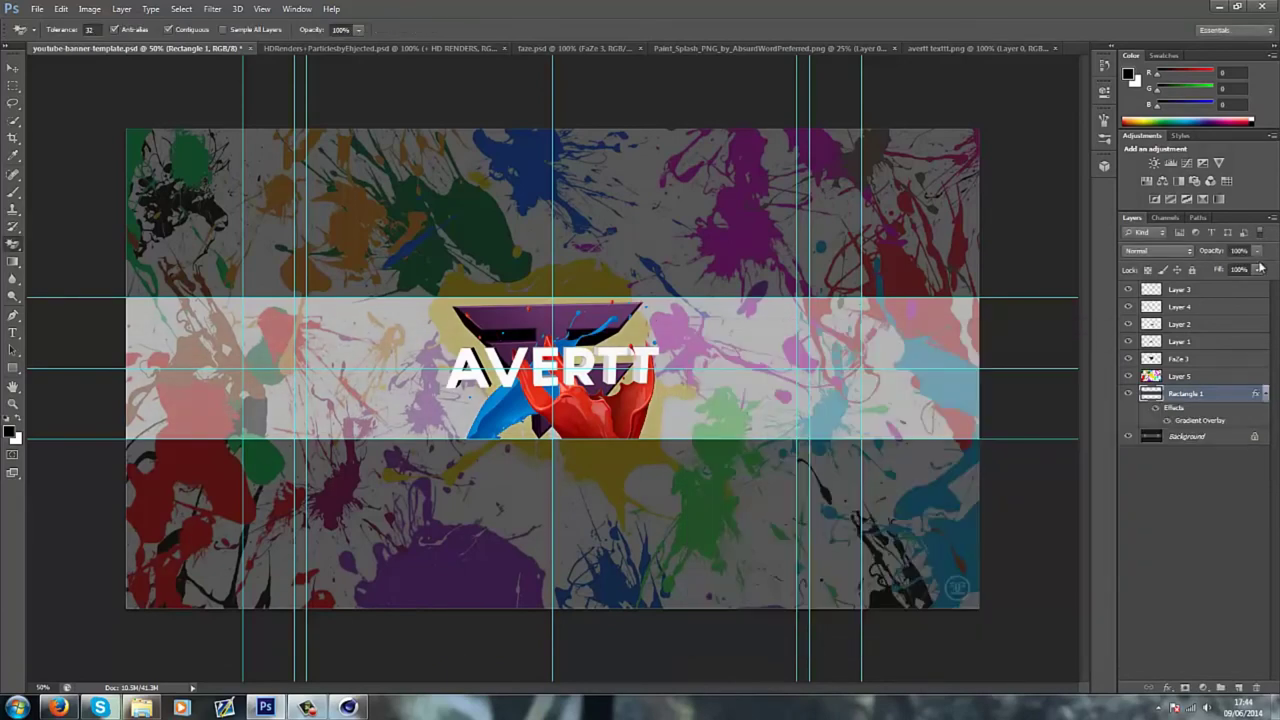
Lower Layer 5's opacity and rescale the paint-splash image to span the banner strip.
click(1180, 376)
mouse_move(1257, 250)
mouse_down()
mouse_move(1237, 270)
mouse_move(1253, 272)
mouse_up()
click(61, 9)
click(100, 255)
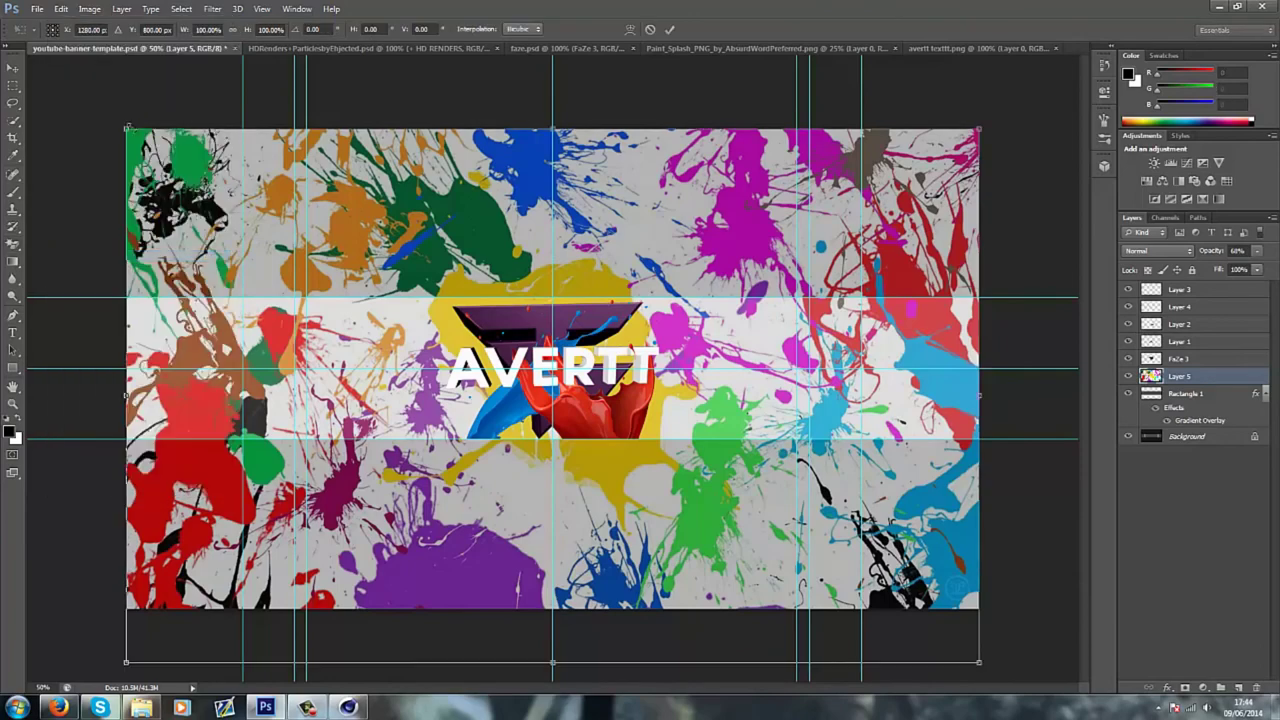
drag(126, 130, 143, 224)
drag(976, 662, 978, 573)
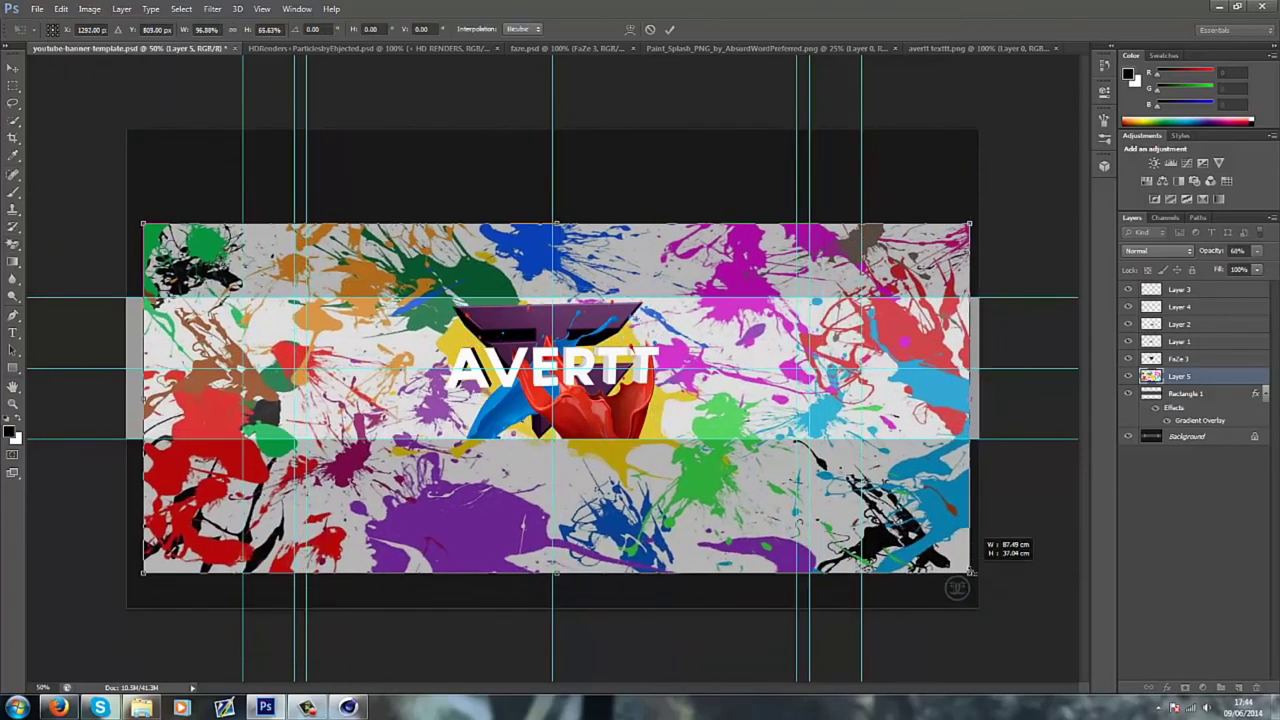
drag(143, 573, 121, 576)
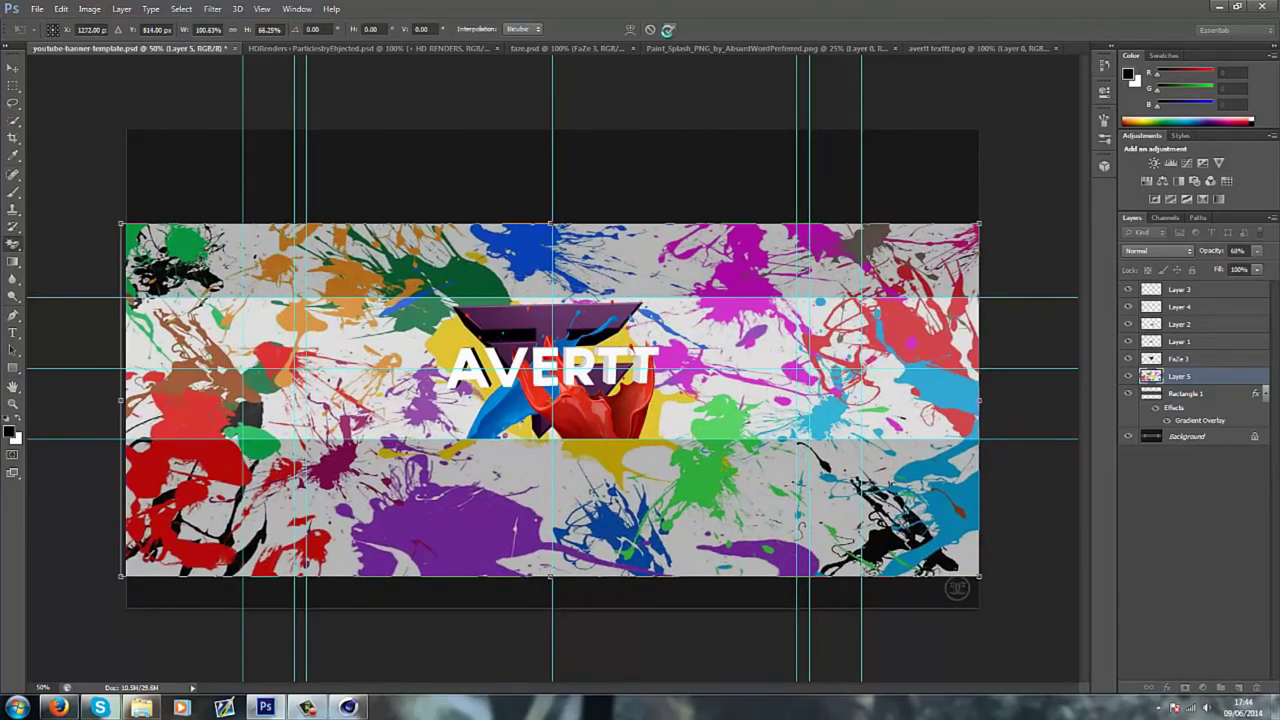
click(667, 30)
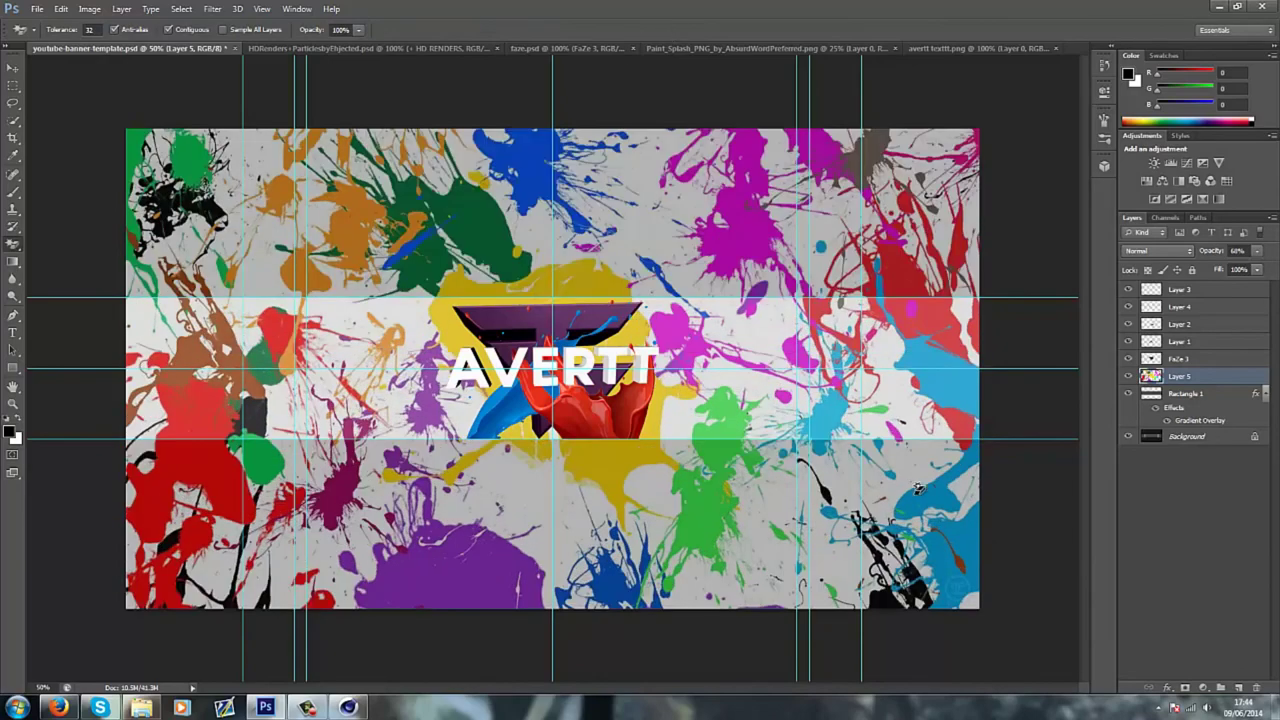
Fade the splash layer to about 15% and clip it to Rectangle 1, then deselect.
drag(1240, 275, 1217, 280)
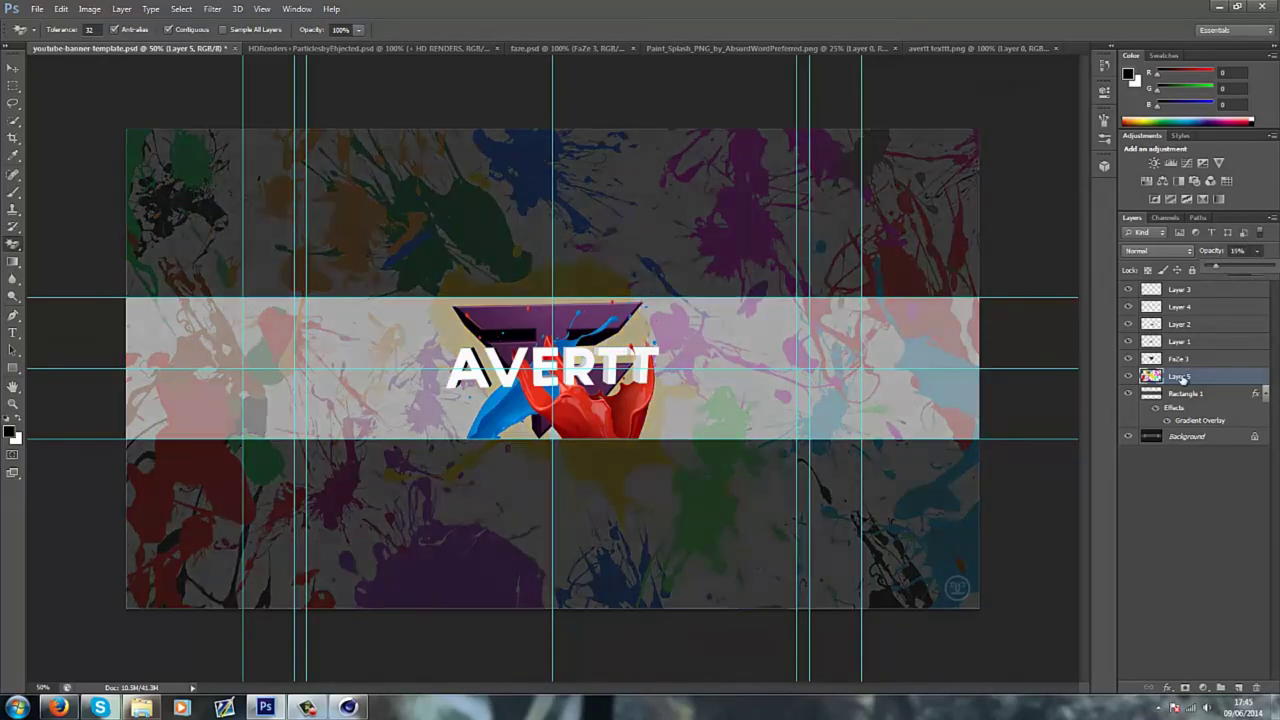
key(ctrl+alt+g)
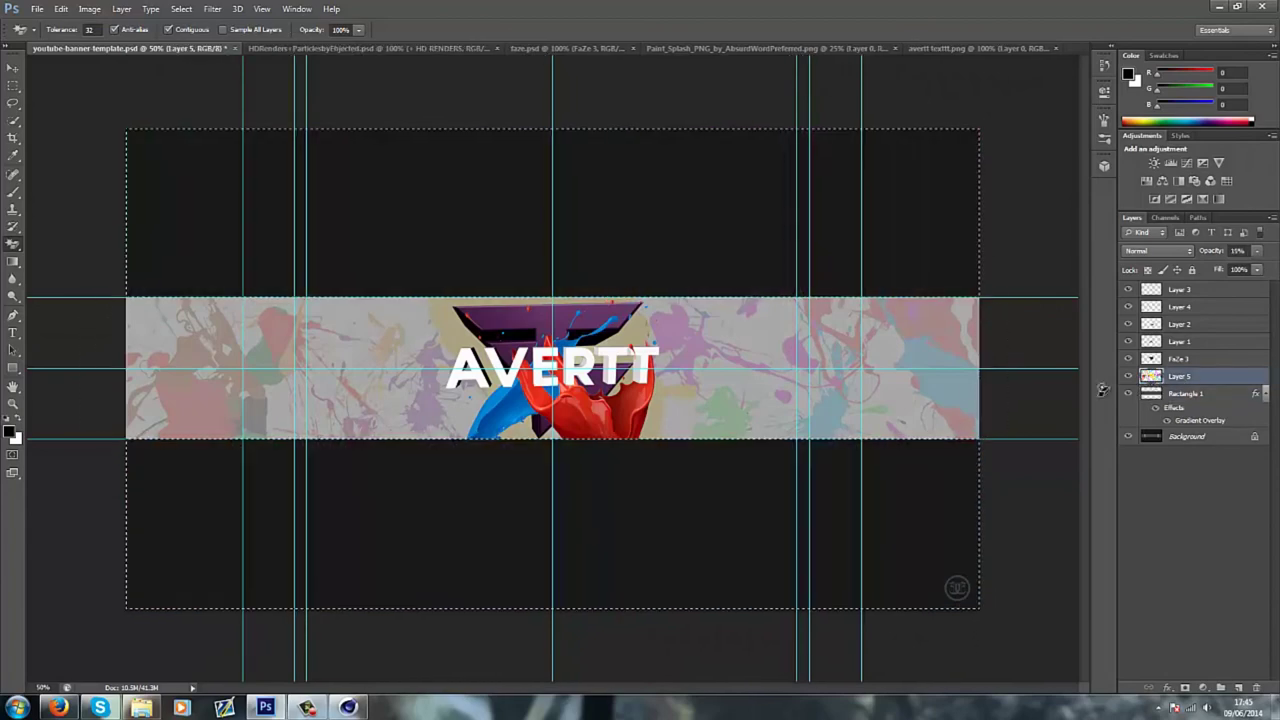
key(ctrl+d)
Add a 'BY AVERTT' caption left of the title in light purple at 30 pt.
click(13, 333)
click(315, 421)
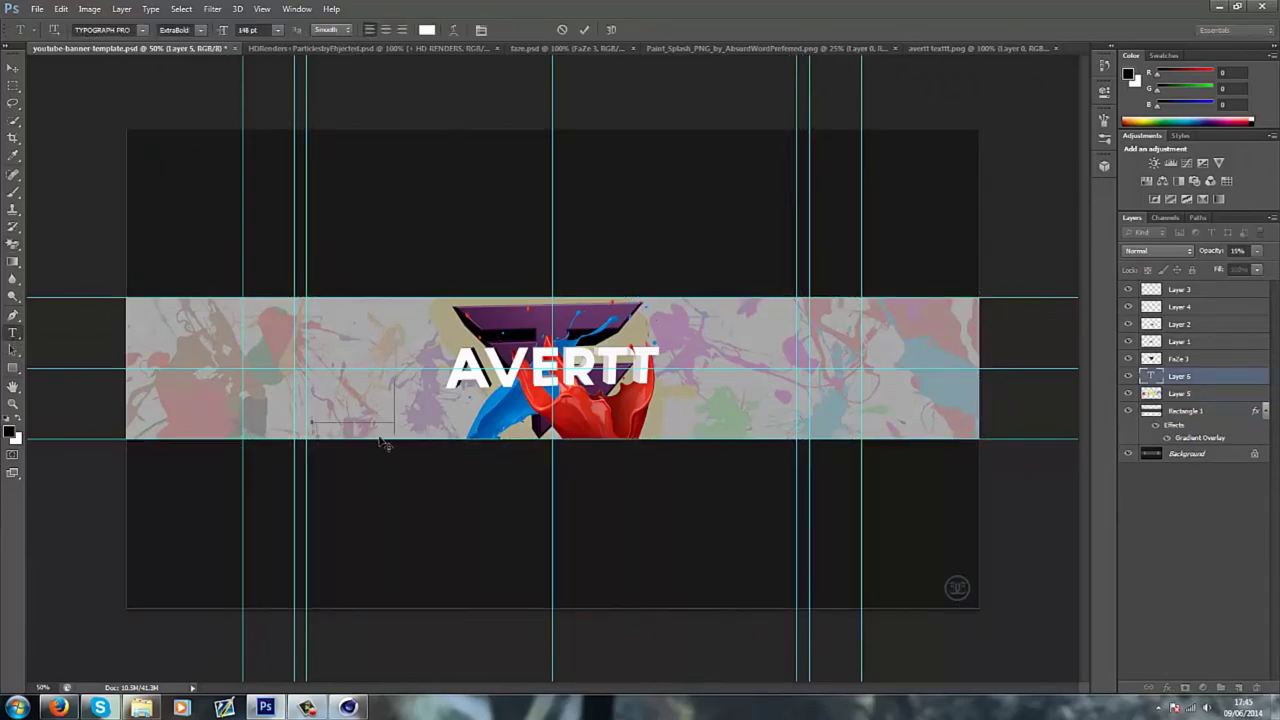
text(BY AV)
key(ctrl+a)
click(426, 29)
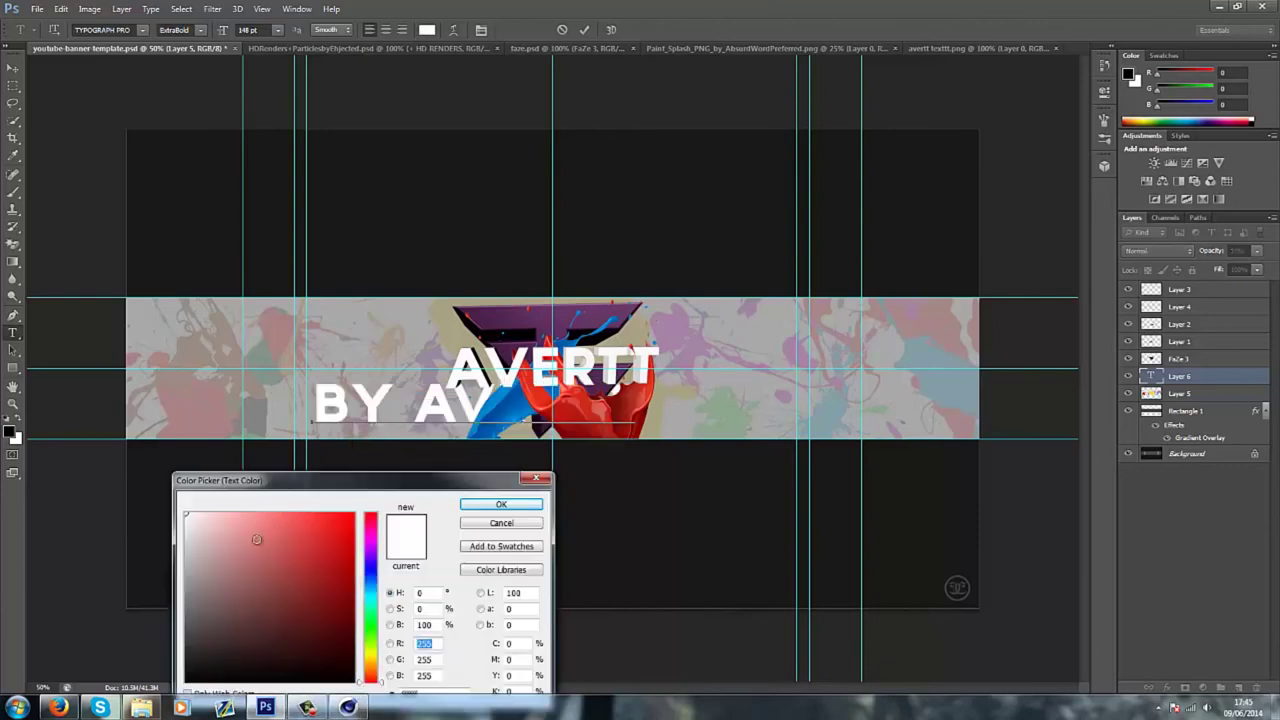
click(185, 601)
click(366, 562)
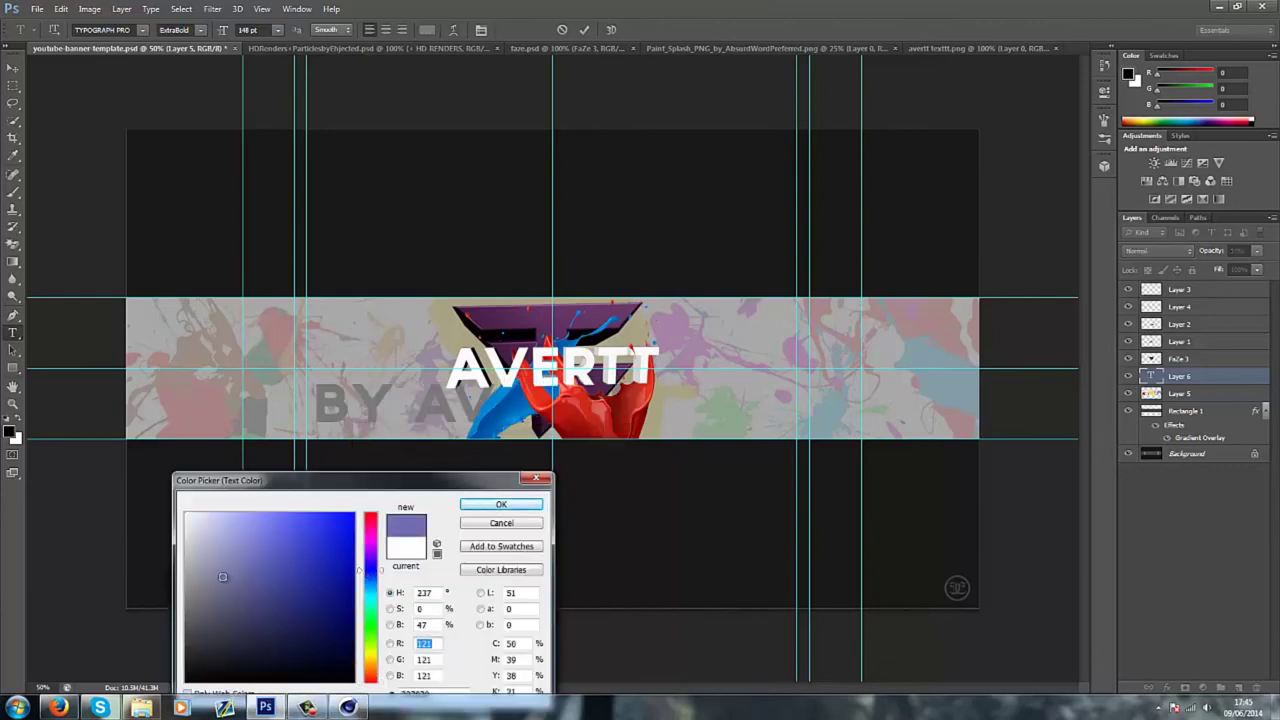
click(240, 563)
click(501, 504)
click(277, 29)
click(268, 198)
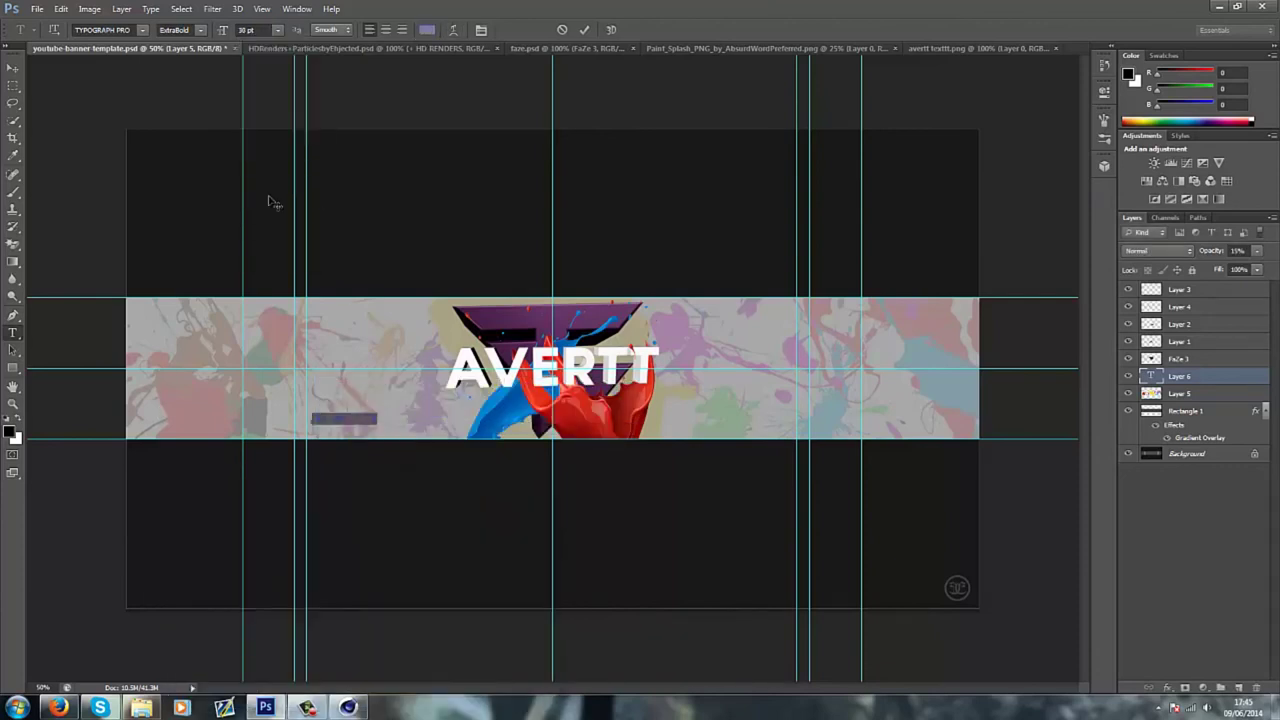
click(585, 30)
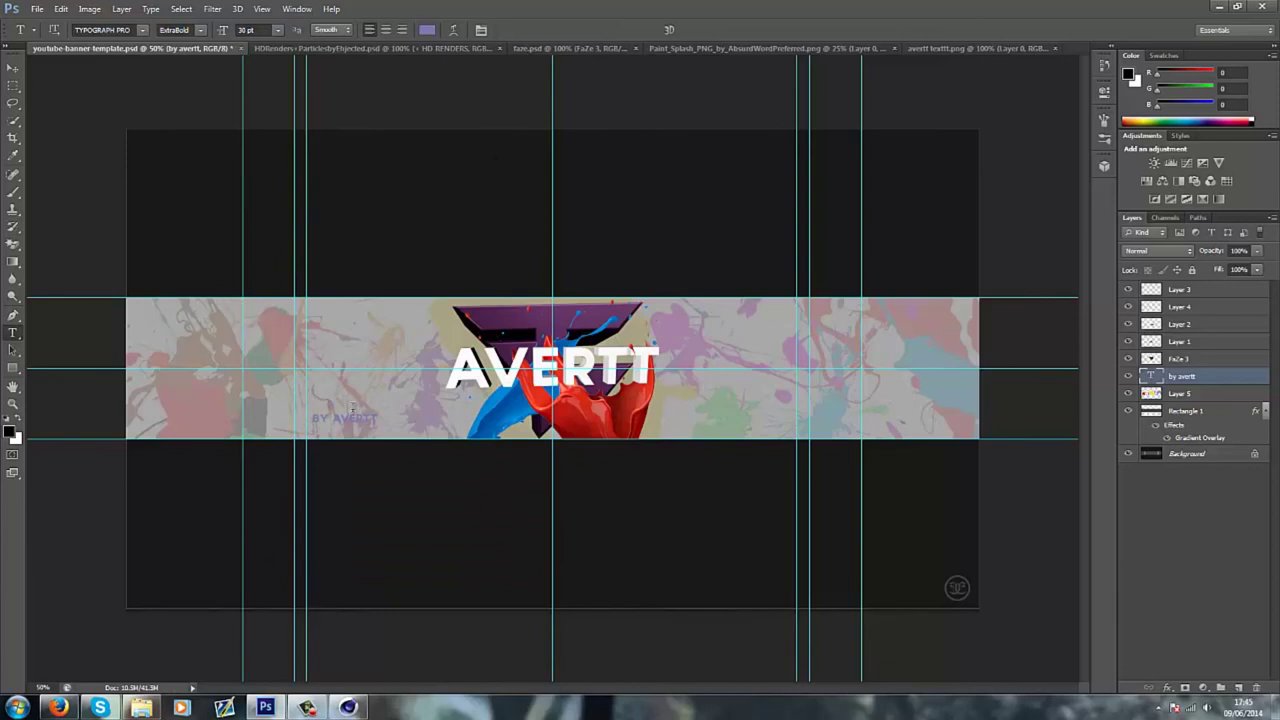
Add a second caption line and move it just below BY AVERTT.
click(314, 398)
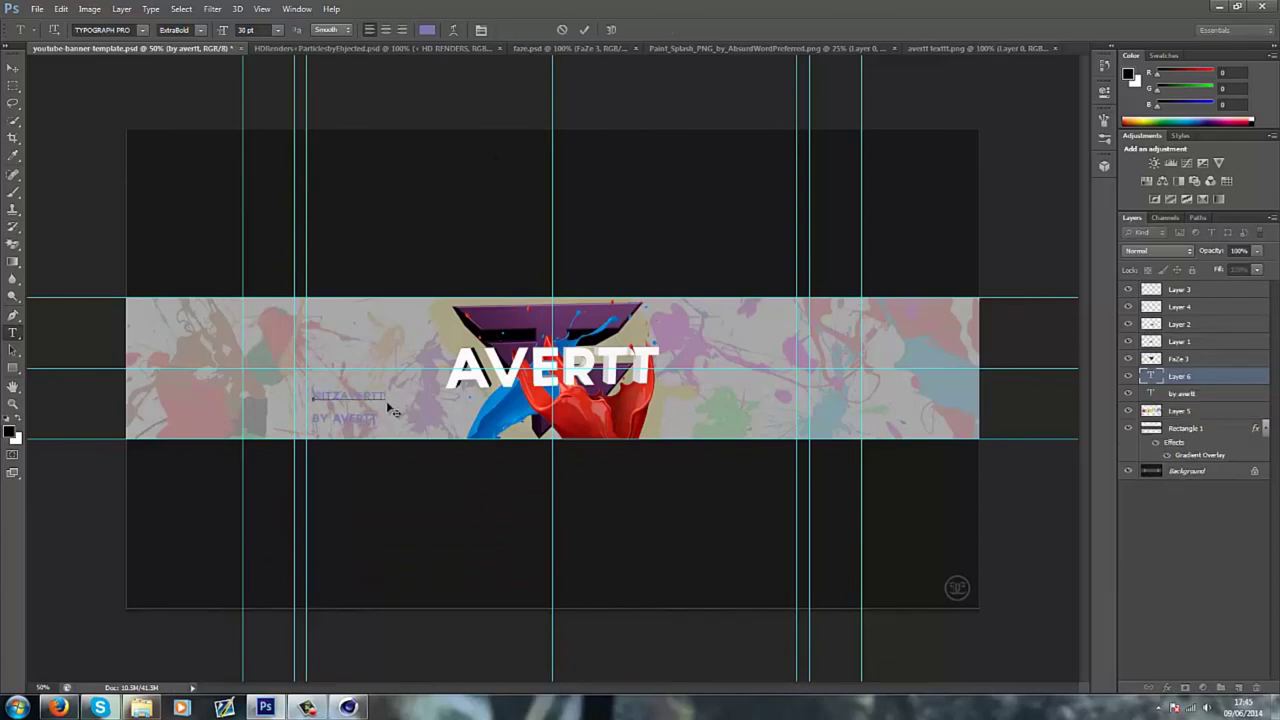
click(587, 30)
key(v)
drag(372, 407, 373, 438)
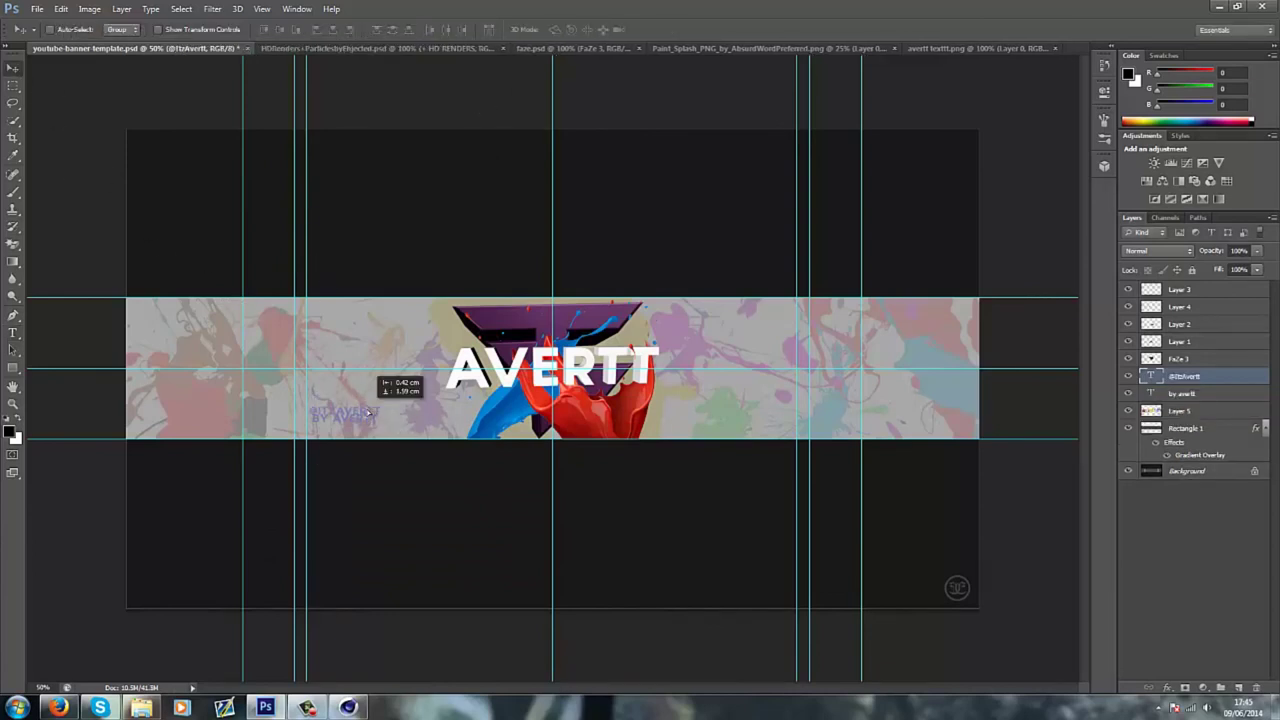